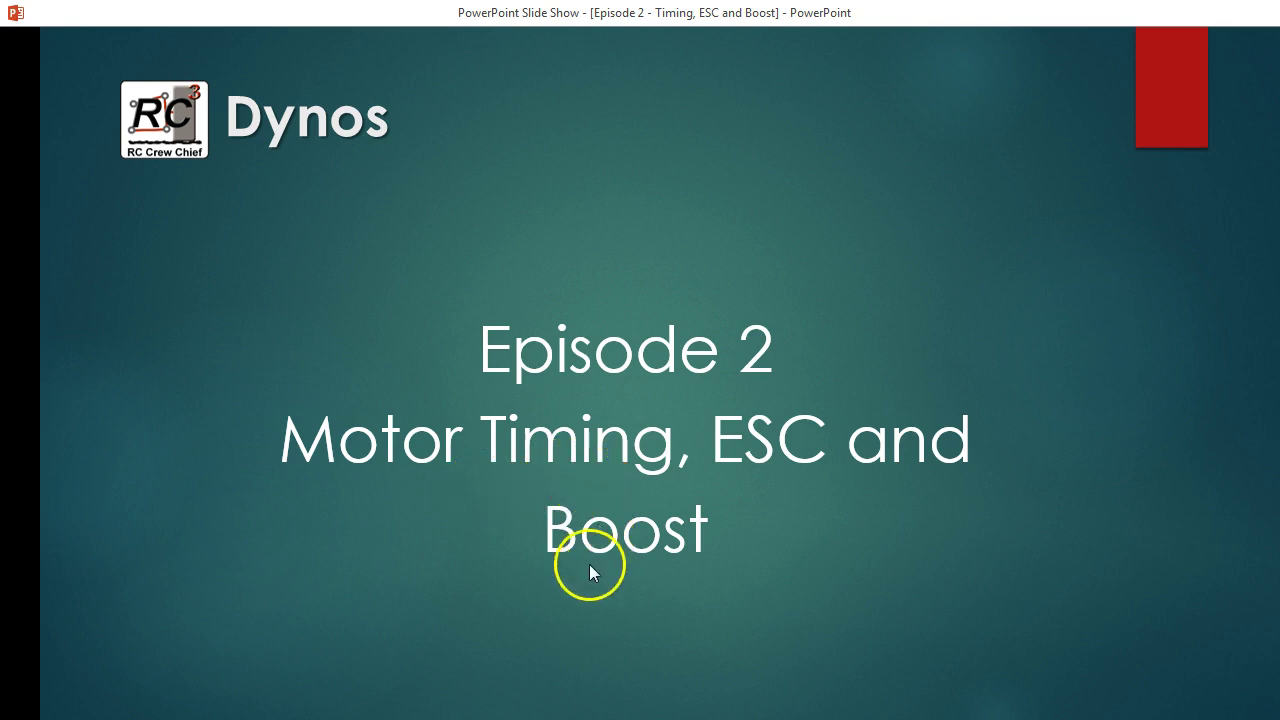
Step: Switch to RC Crew Chief, open Dyno Analysis in the Motor Manager, and set the dyno file type to Generic .csv
{"action": "left_click", "coordinate": [568, 683]}
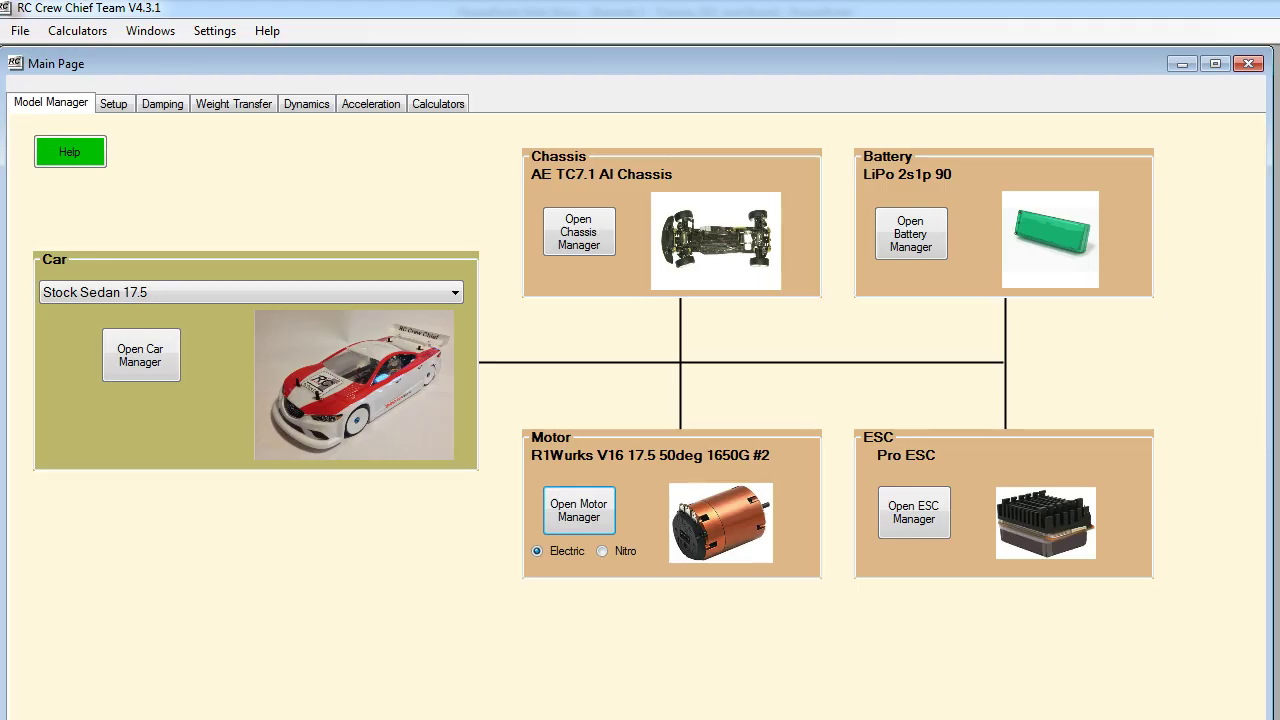
{"action": "left_click", "coordinate": [598, 512]}
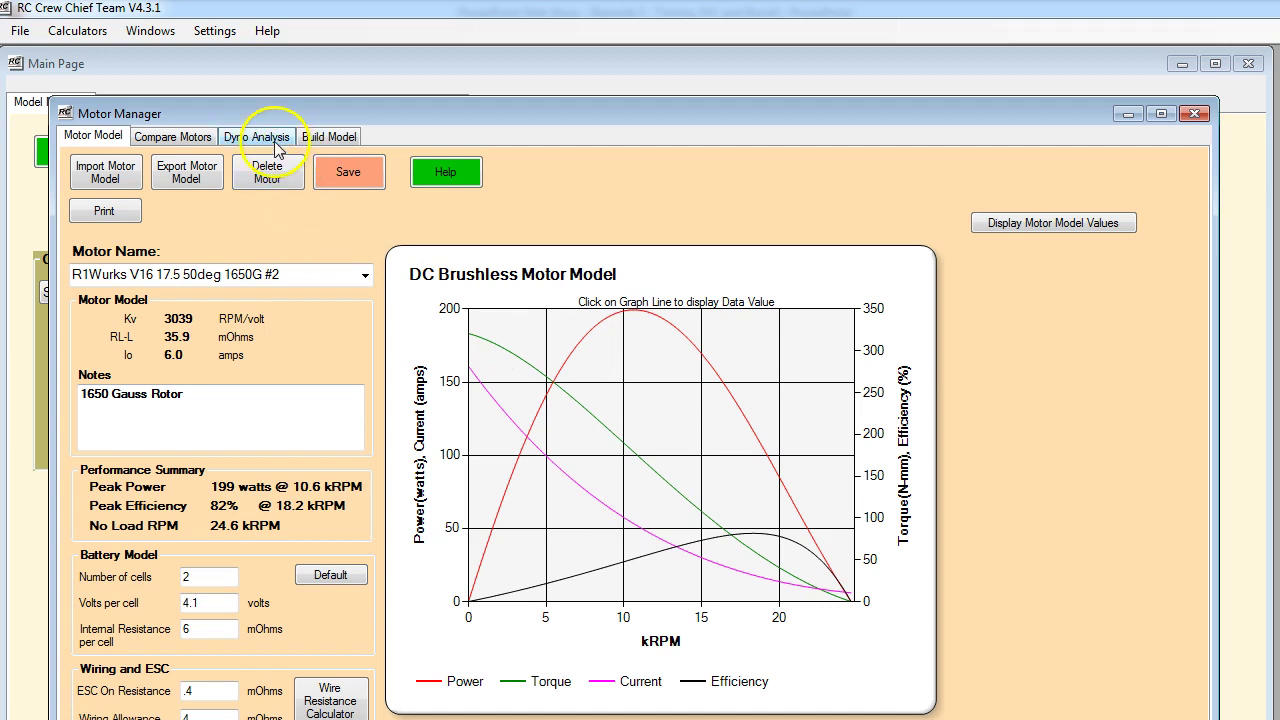
{"action": "left_click", "coordinate": [274, 140]}
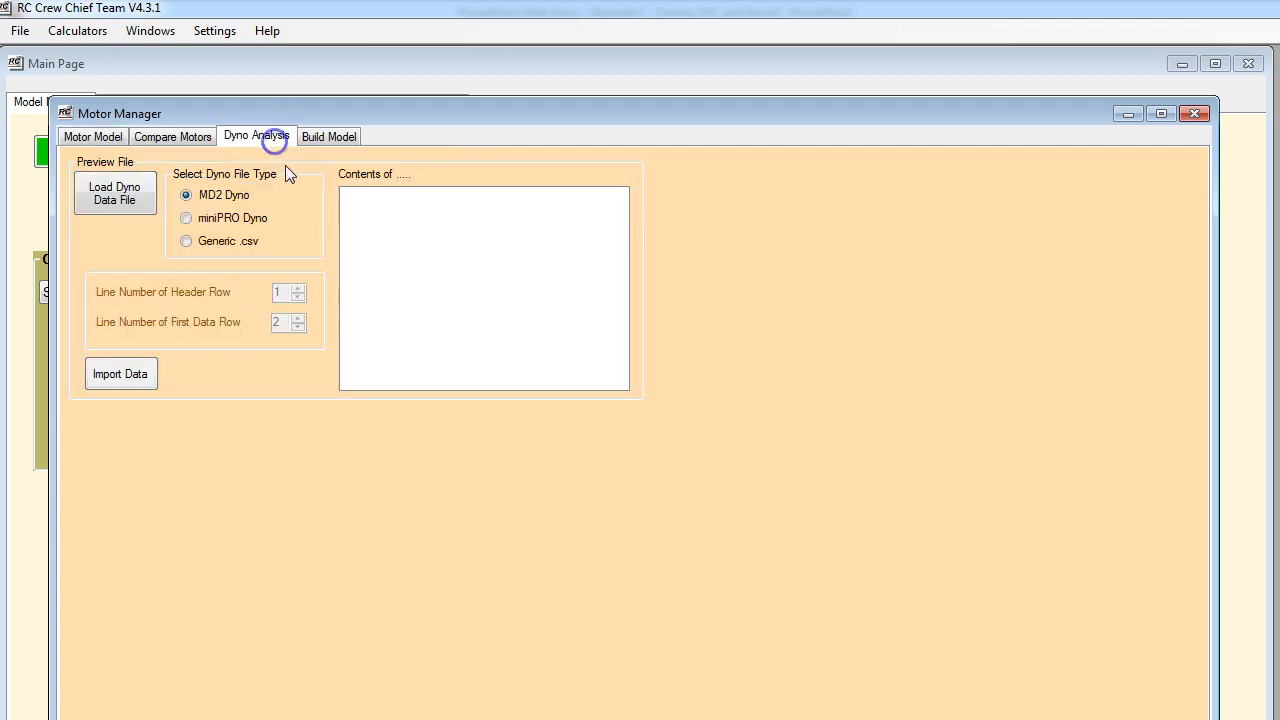
{"action": "left_click", "coordinate": [185, 242]}
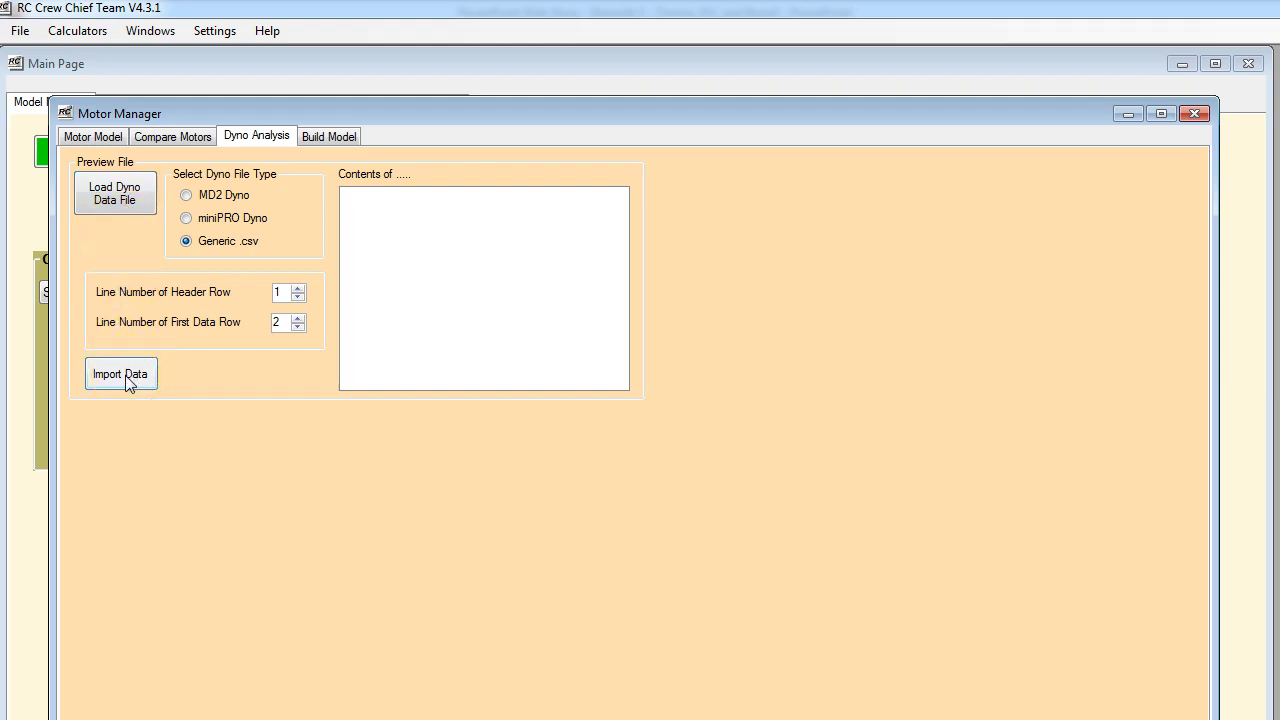
Step: Load the dyno data file Motor2 20deg Run1 from the 7Jun18 folder
{"action": "left_click", "coordinate": [135, 214]}
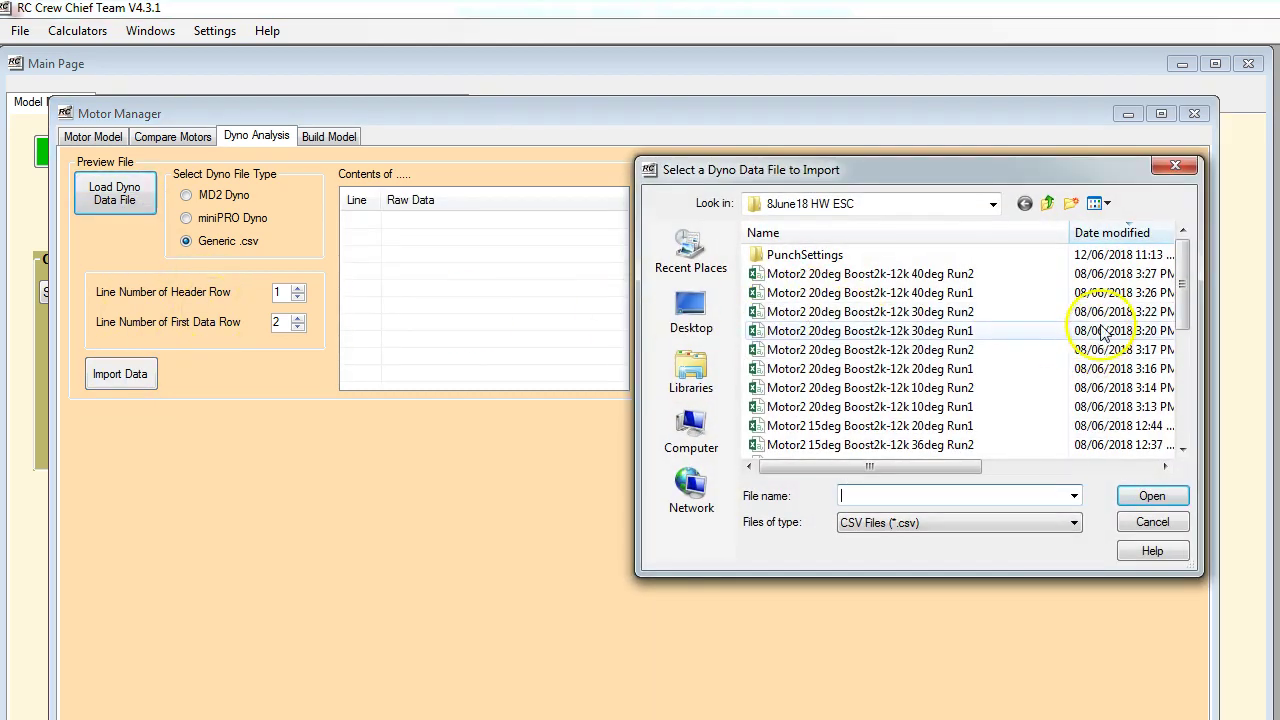
{"action": "left_click_drag", "start_coordinate": [1181, 303], "coordinate": [1176, 275]}
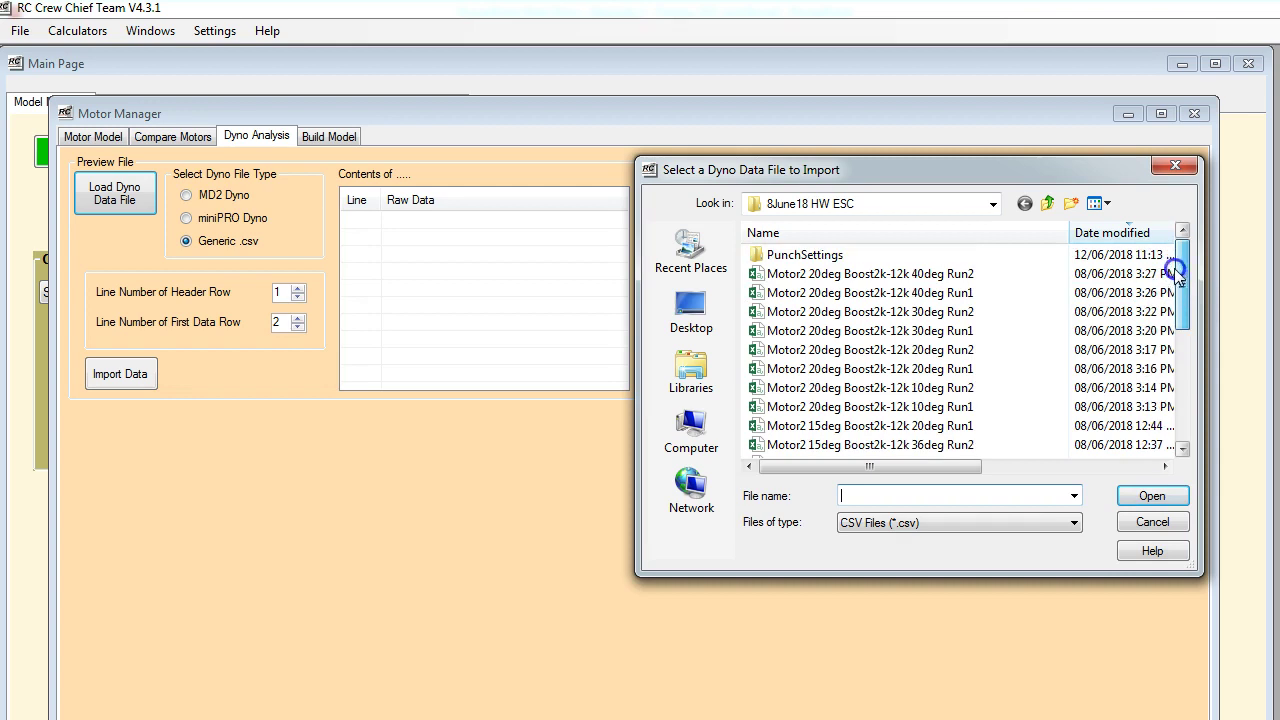
{"action": "left_click", "coordinate": [1047, 203]}
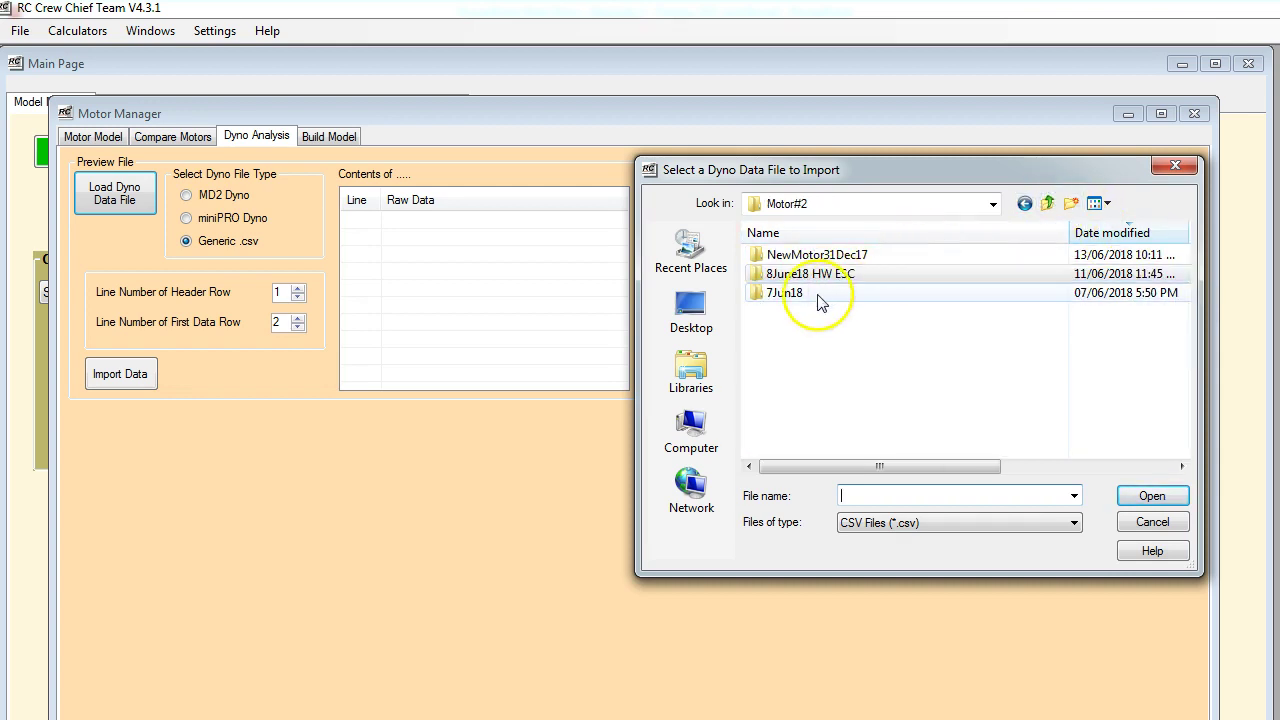
{"action": "left_click", "coordinate": [818, 300]}
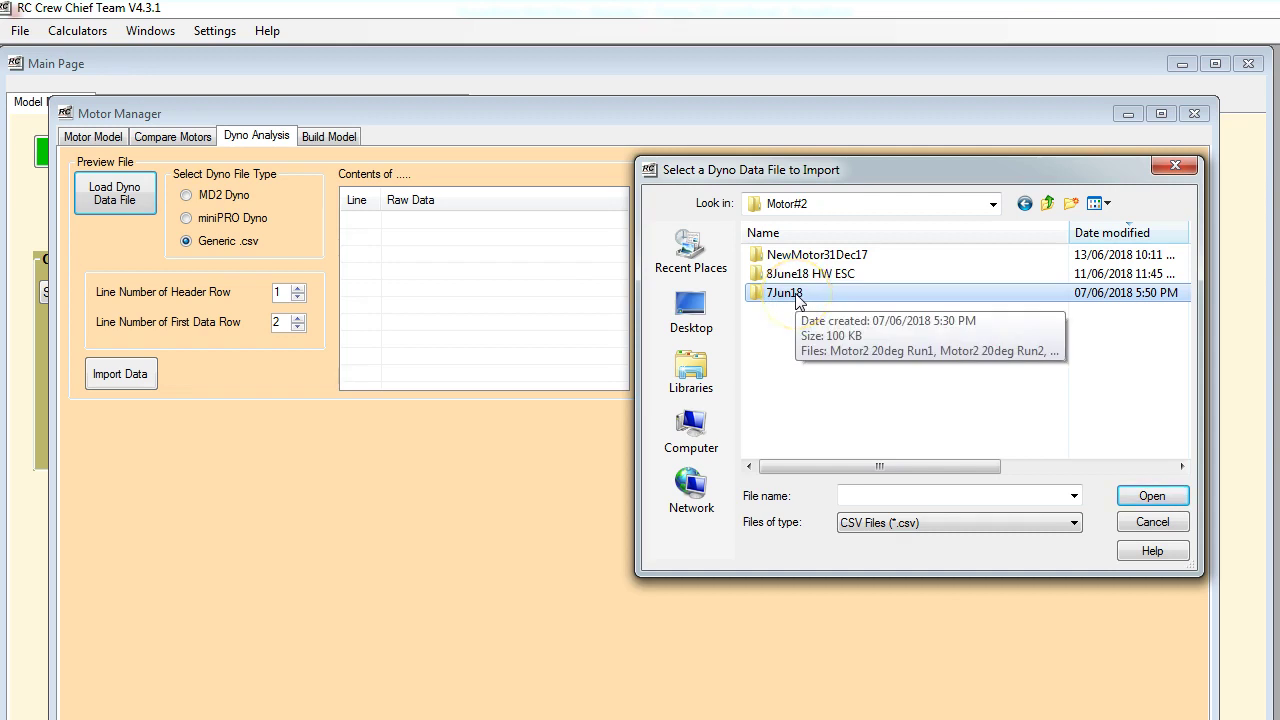
{"action": "double_click", "coordinate": [790, 294]}
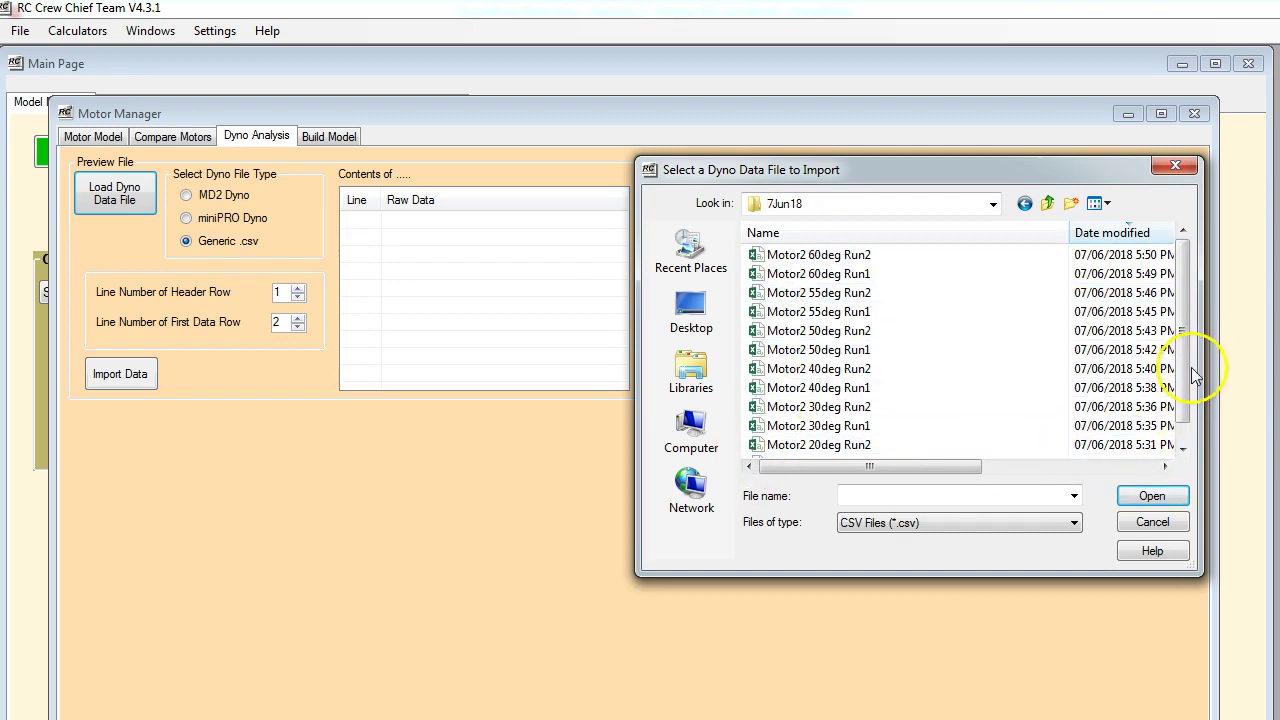
{"action": "scroll", "coordinate": [1180, 409], "scroll_direction": "down", "scroll_amount": 1}
{"action": "left_click", "coordinate": [820, 446]}
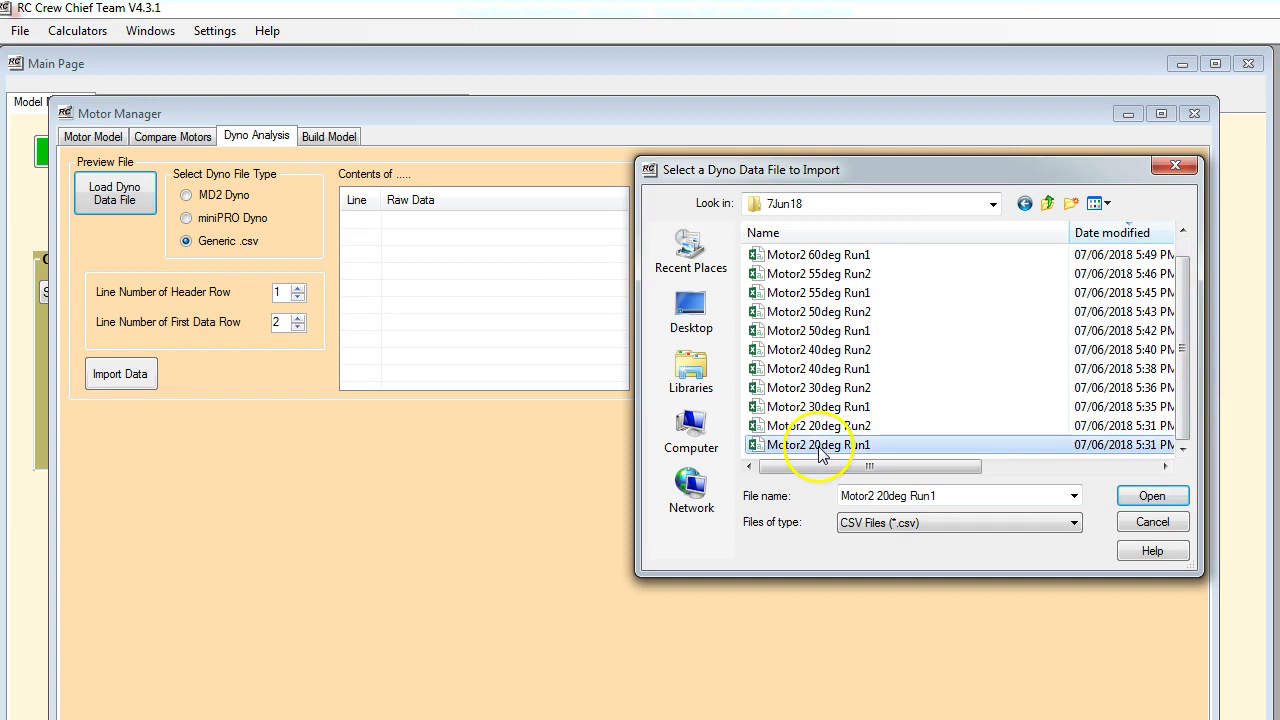
{"action": "left_click", "coordinate": [1152, 496]}
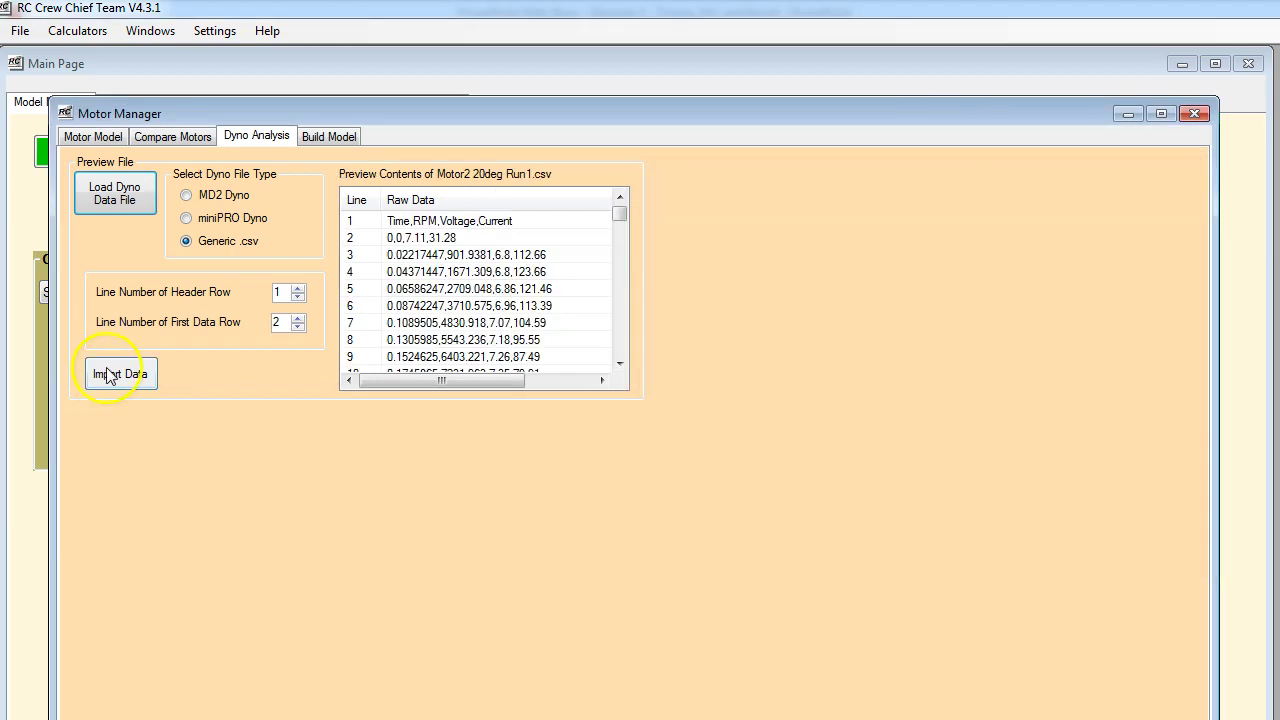
Step: Import the loaded data, assigning Time, RPM, Voltage and Current to their matching header selections
{"action": "left_click", "coordinate": [110, 374]}
{"action": "left_click", "coordinate": [100, 453]}
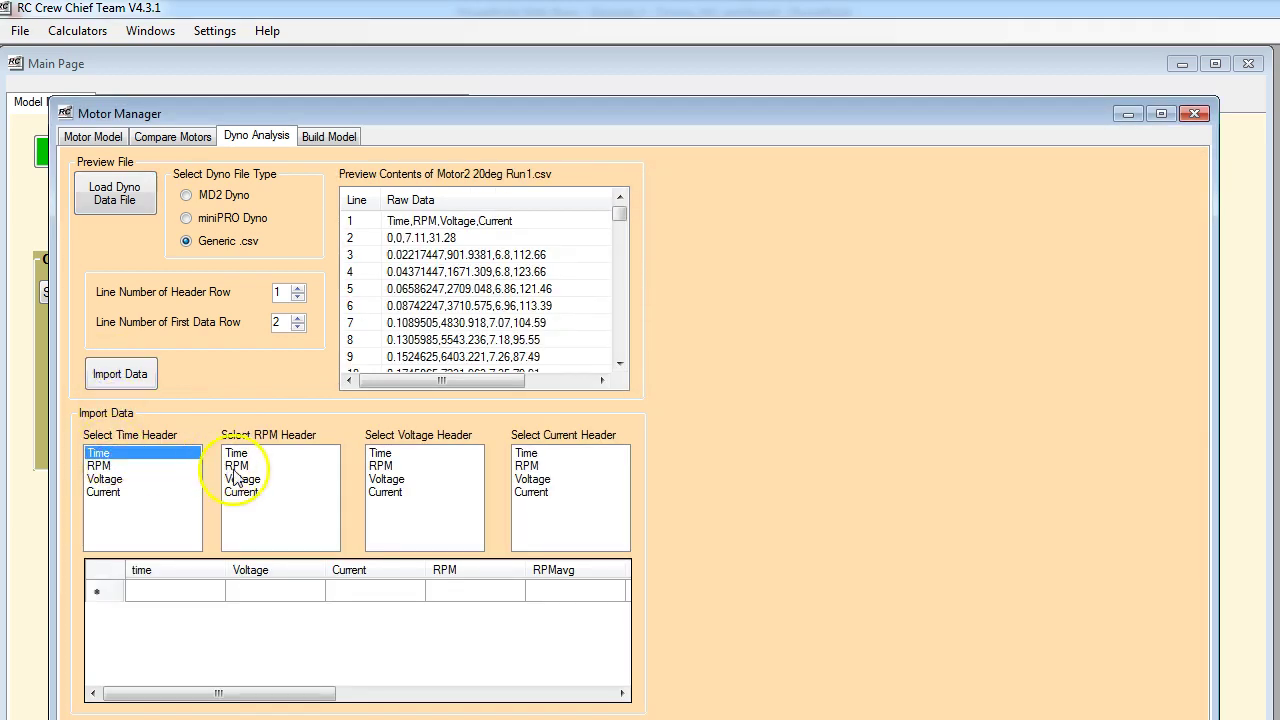
{"action": "left_click", "coordinate": [236, 466]}
{"action": "left_click", "coordinate": [386, 479]}
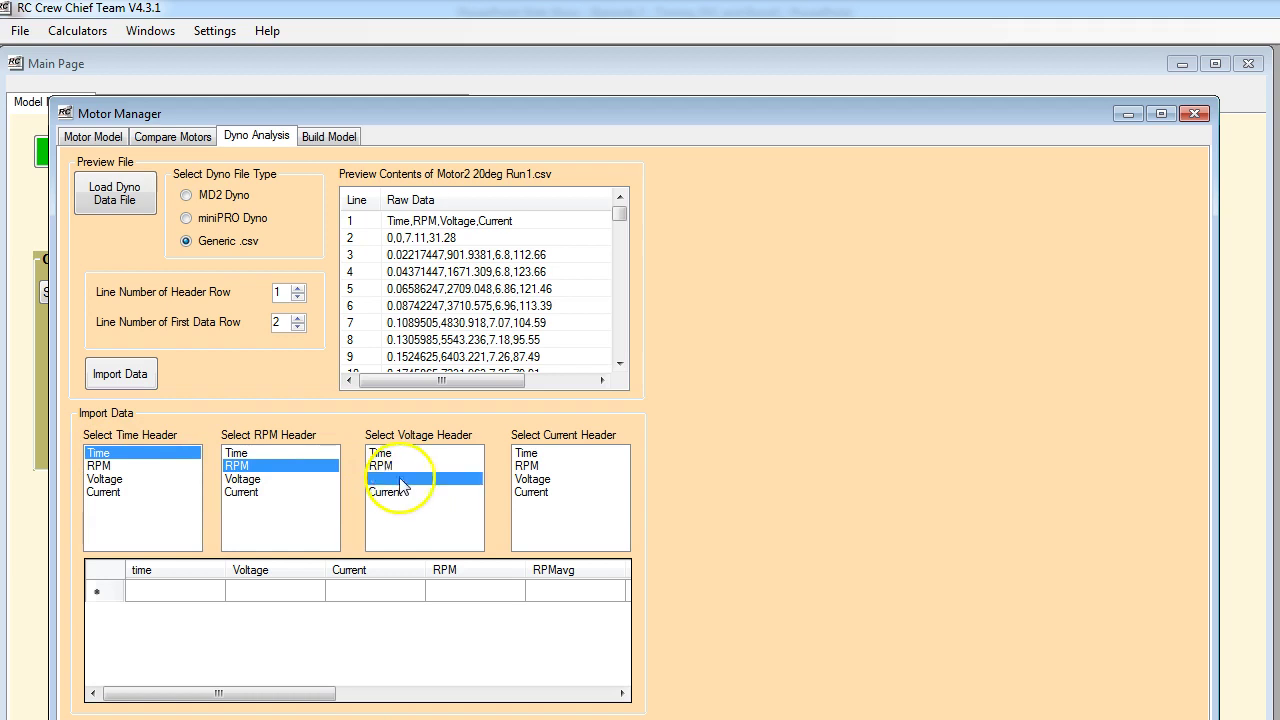
{"action": "left_click", "coordinate": [540, 495]}
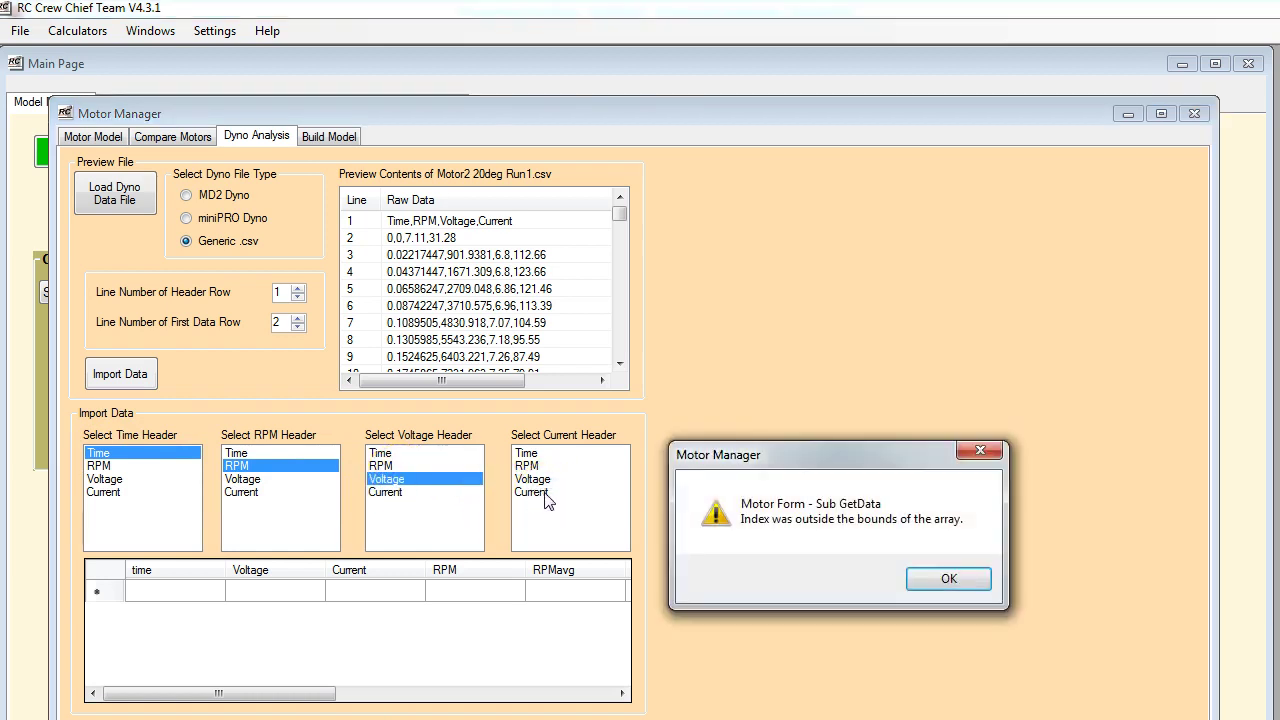
{"action": "left_click", "coordinate": [943, 579]}
{"action": "left_click", "coordinate": [545, 495]}
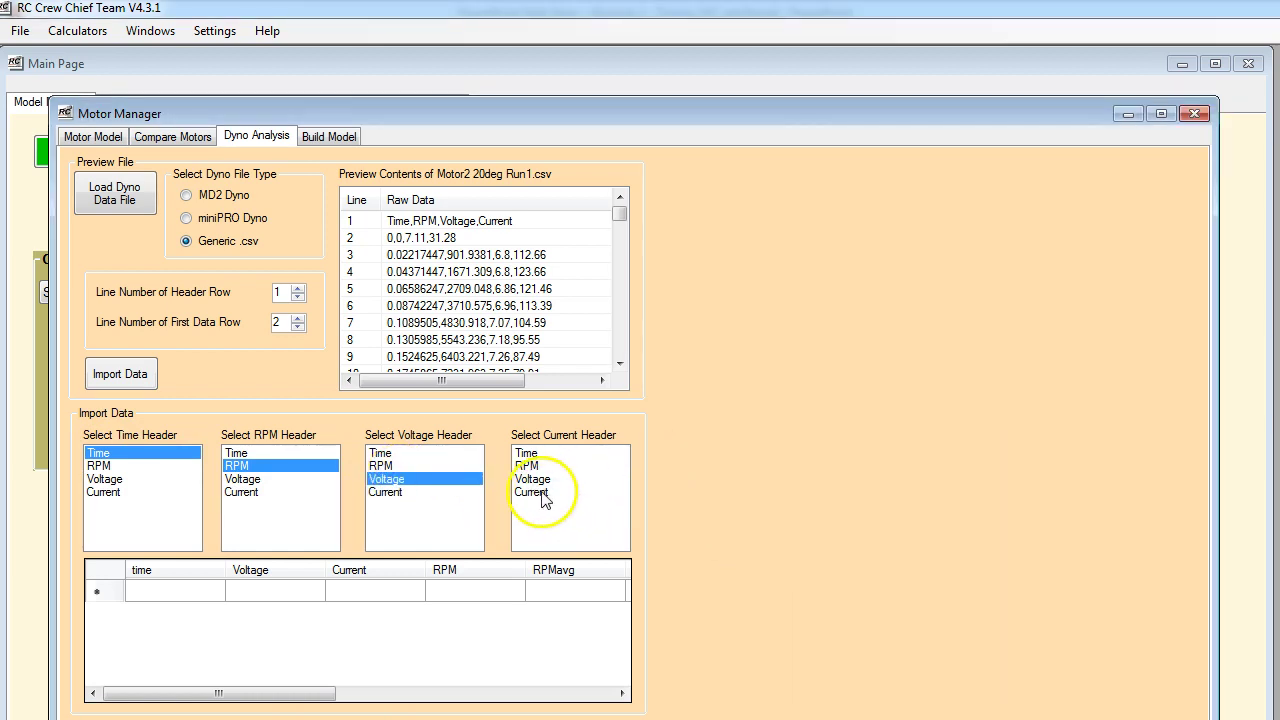
{"action": "left_click", "coordinate": [545, 495]}
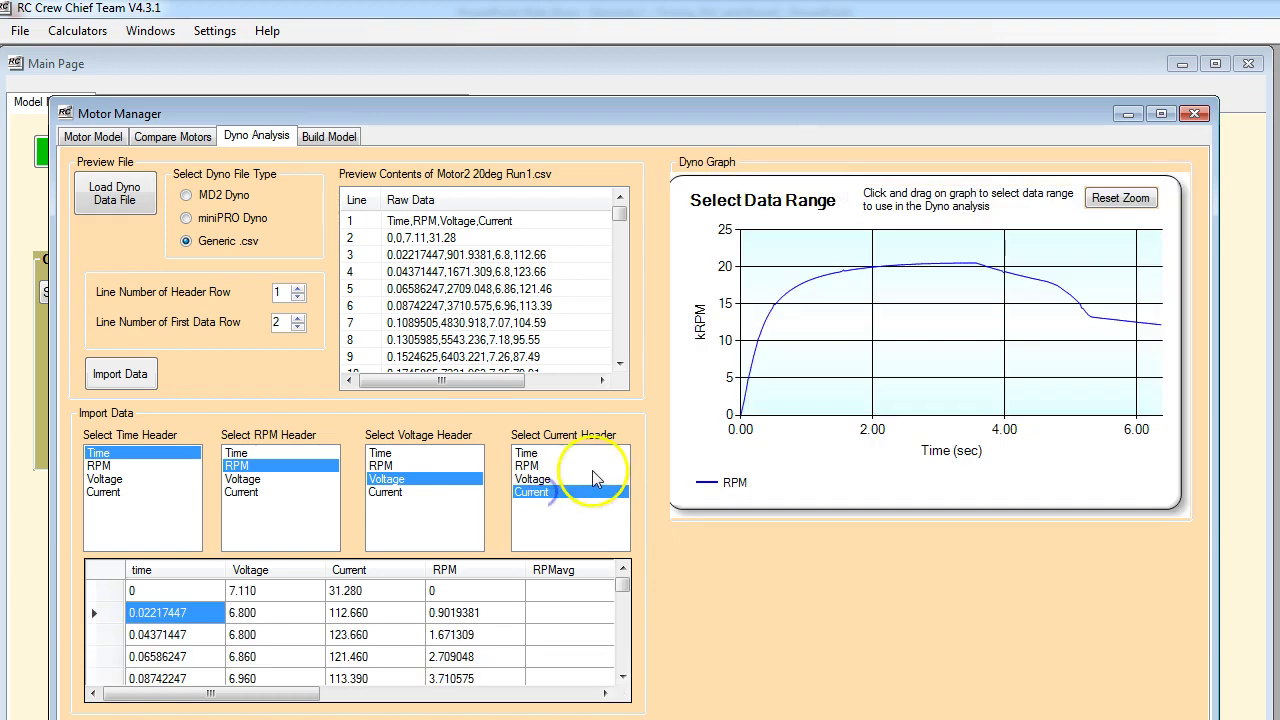
Step: Select the graph range from about 0.02 to 2.71 sec, run the dyno calculation, and add the file to the print and compare list
{"action": "left_click", "coordinate": [742, 404]}
{"action": "left_click_drag", "start_coordinate": [742, 404], "coordinate": [920, 391]}
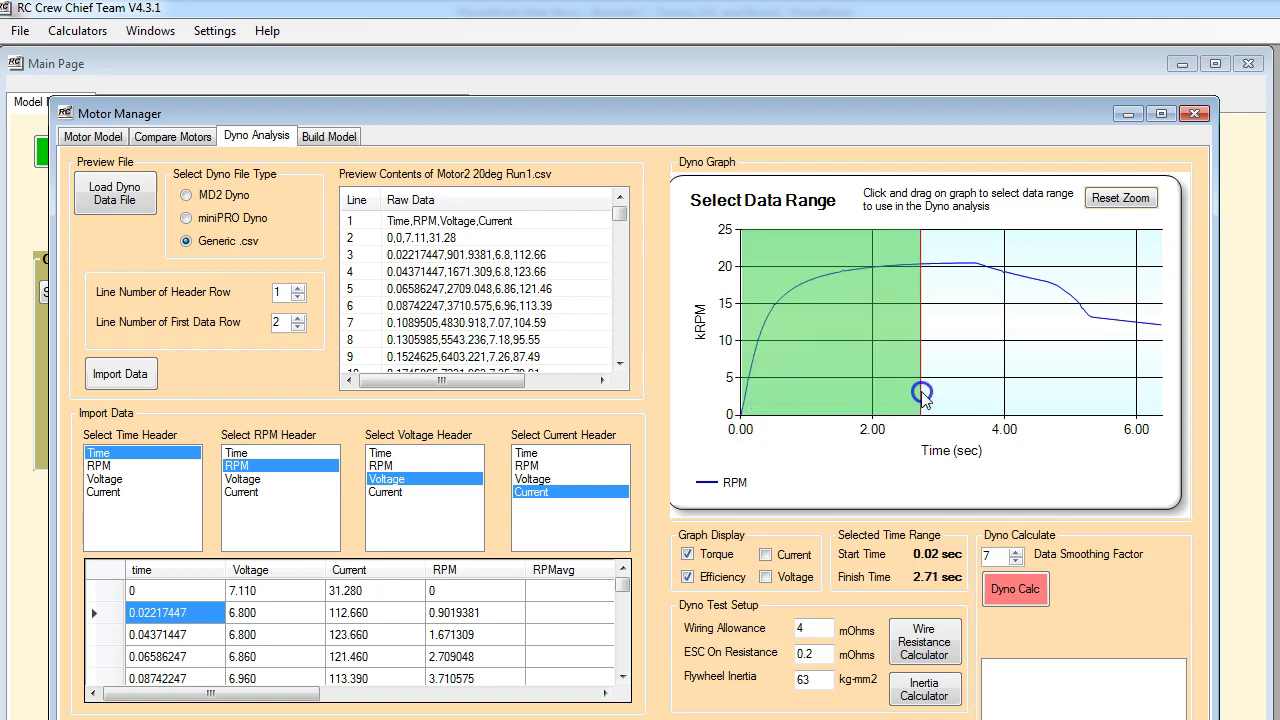
{"action": "left_click", "coordinate": [1008, 589]}
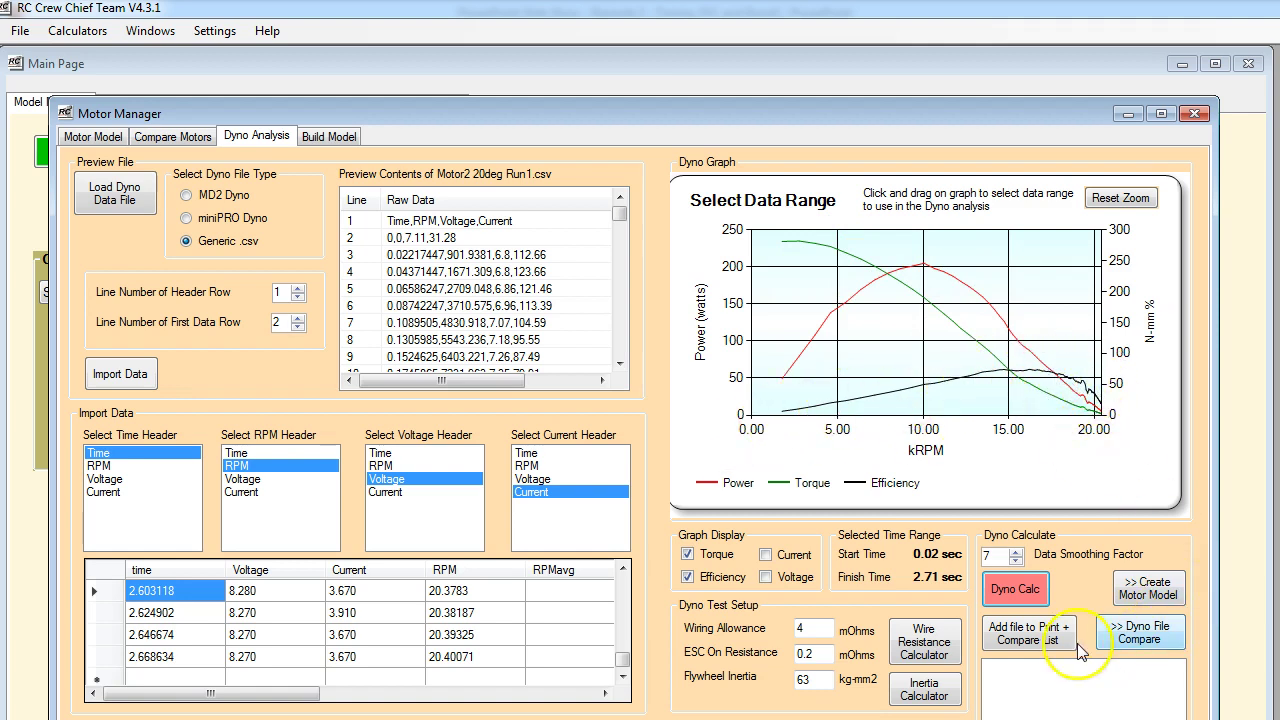
{"action": "left_click", "coordinate": [1036, 638]}
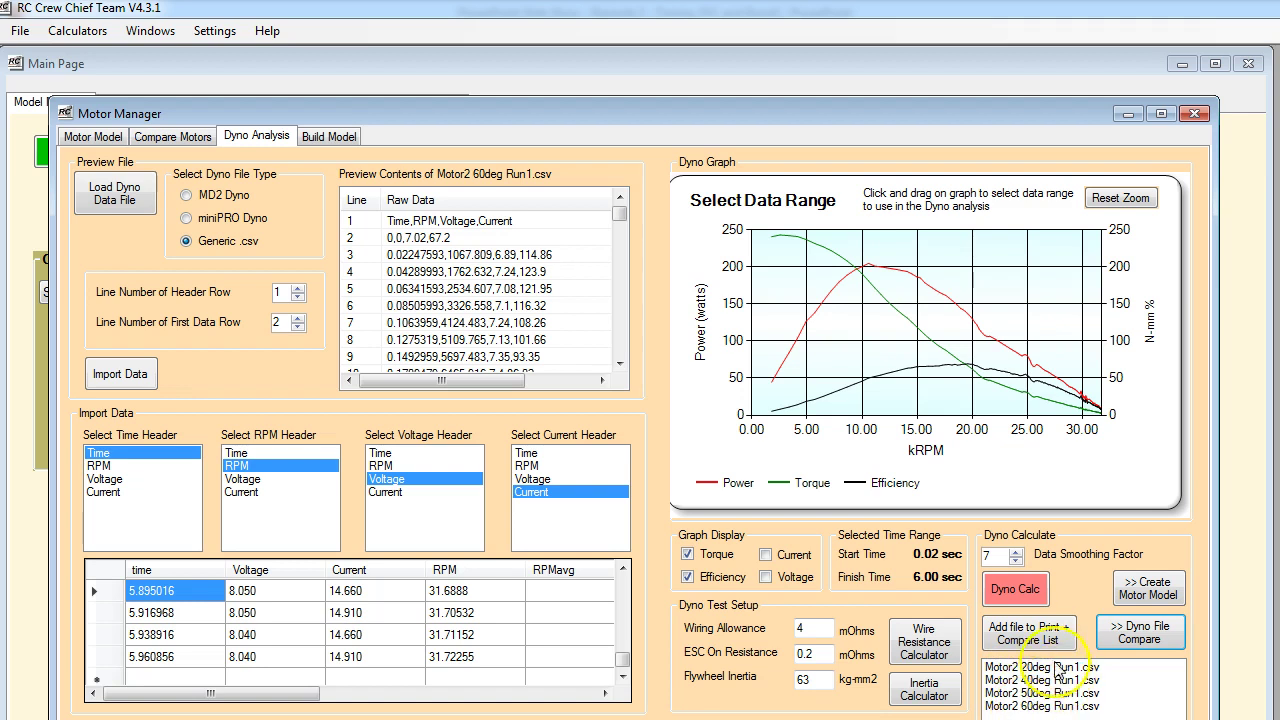
Step: Open the comparison of the listed dyno files and graph the 20deg, 40deg, 50deg and 60deg runs together
{"action": "left_click", "coordinate": [1035, 632]}
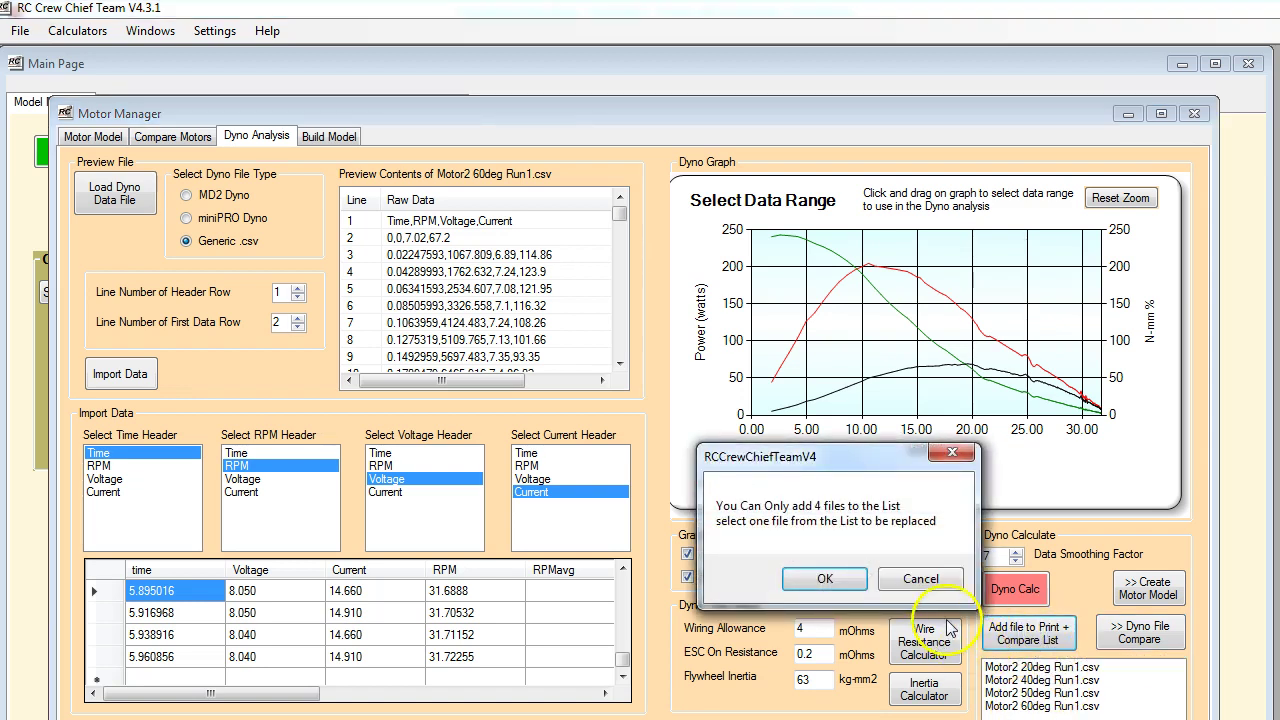
{"action": "left_click", "coordinate": [829, 580]}
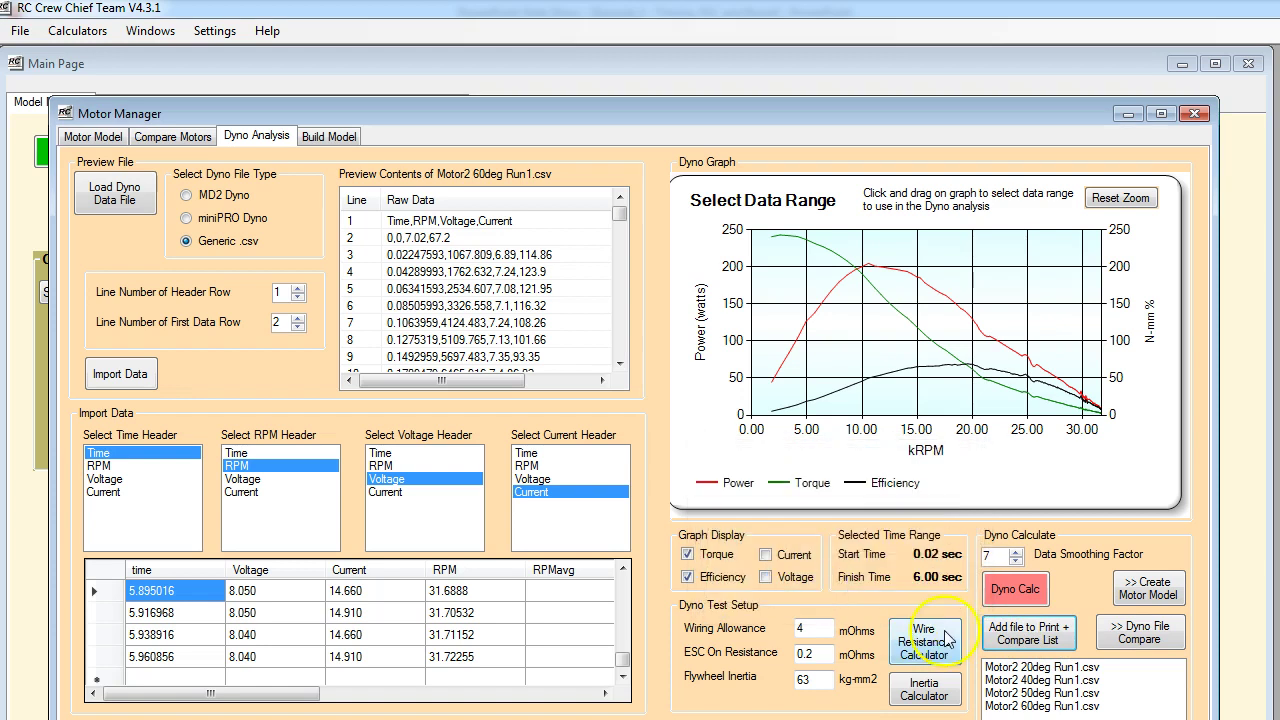
{"action": "left_click", "coordinate": [1122, 635]}
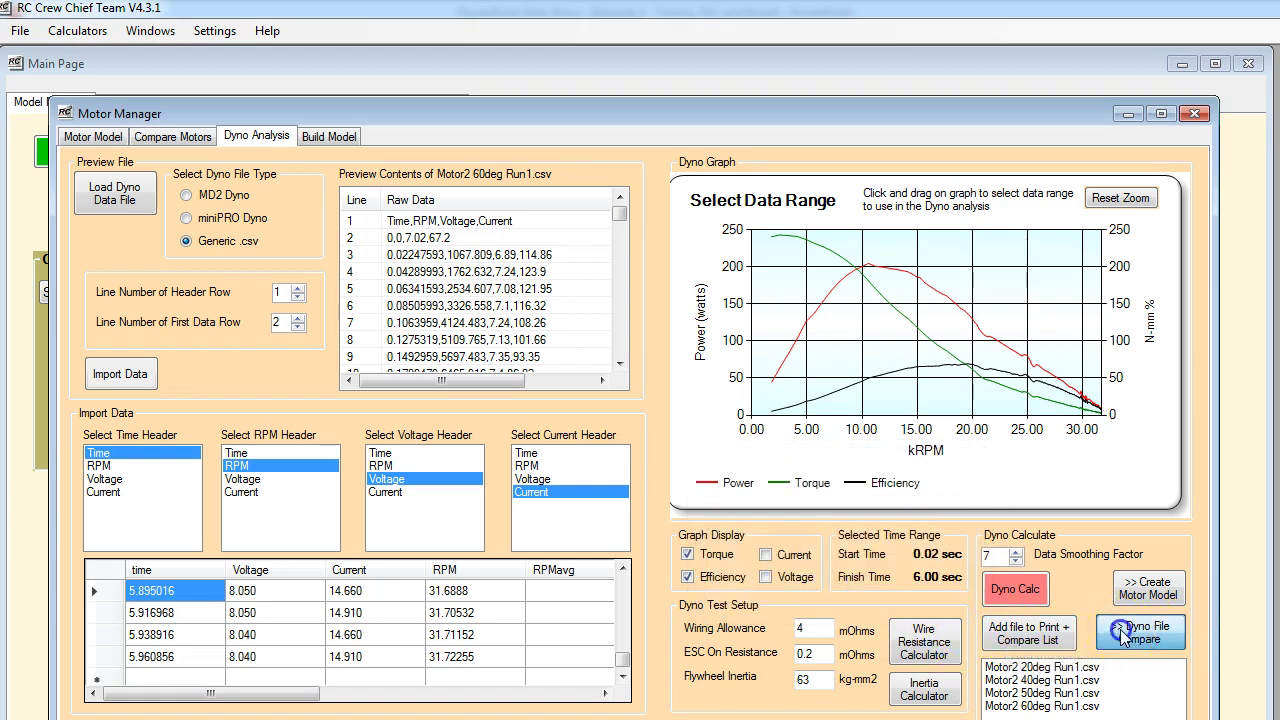
{"action": "left_click_drag", "start_coordinate": [395, 170], "coordinate": [408, 98]}
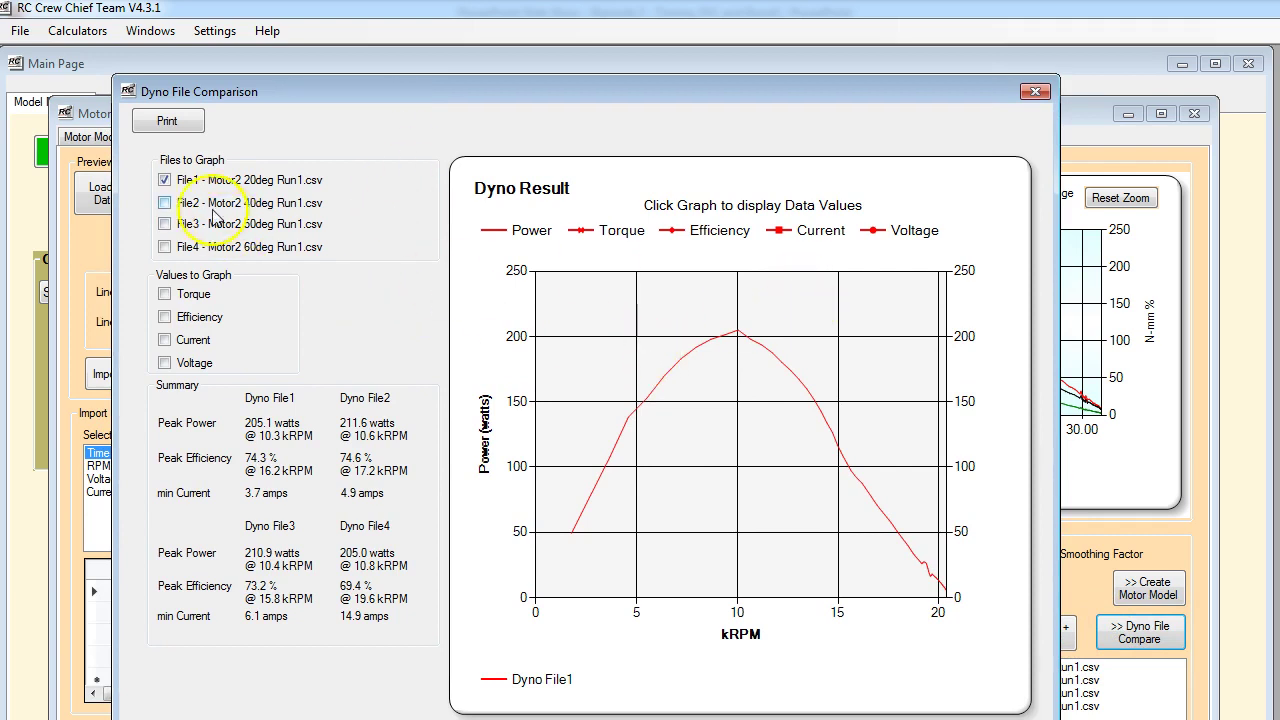
{"action": "left_click", "coordinate": [164, 203]}
{"action": "left_click", "coordinate": [164, 225]}
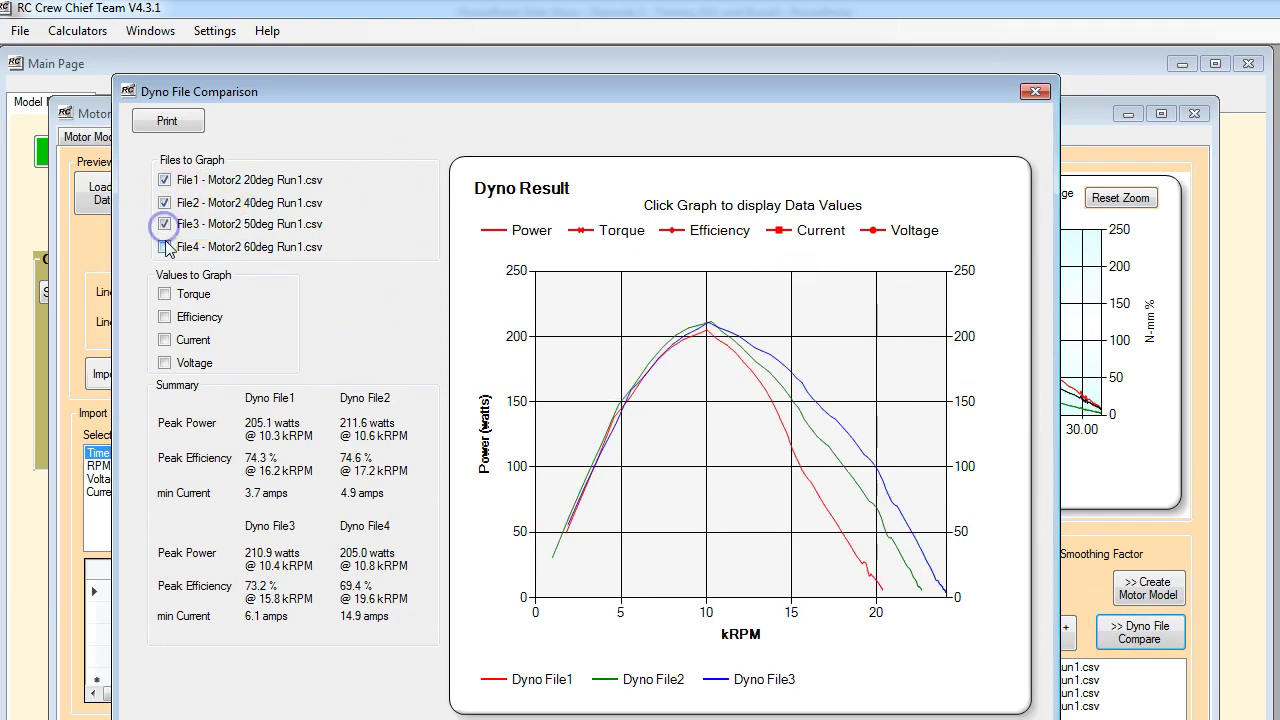
{"action": "left_click", "coordinate": [164, 247]}
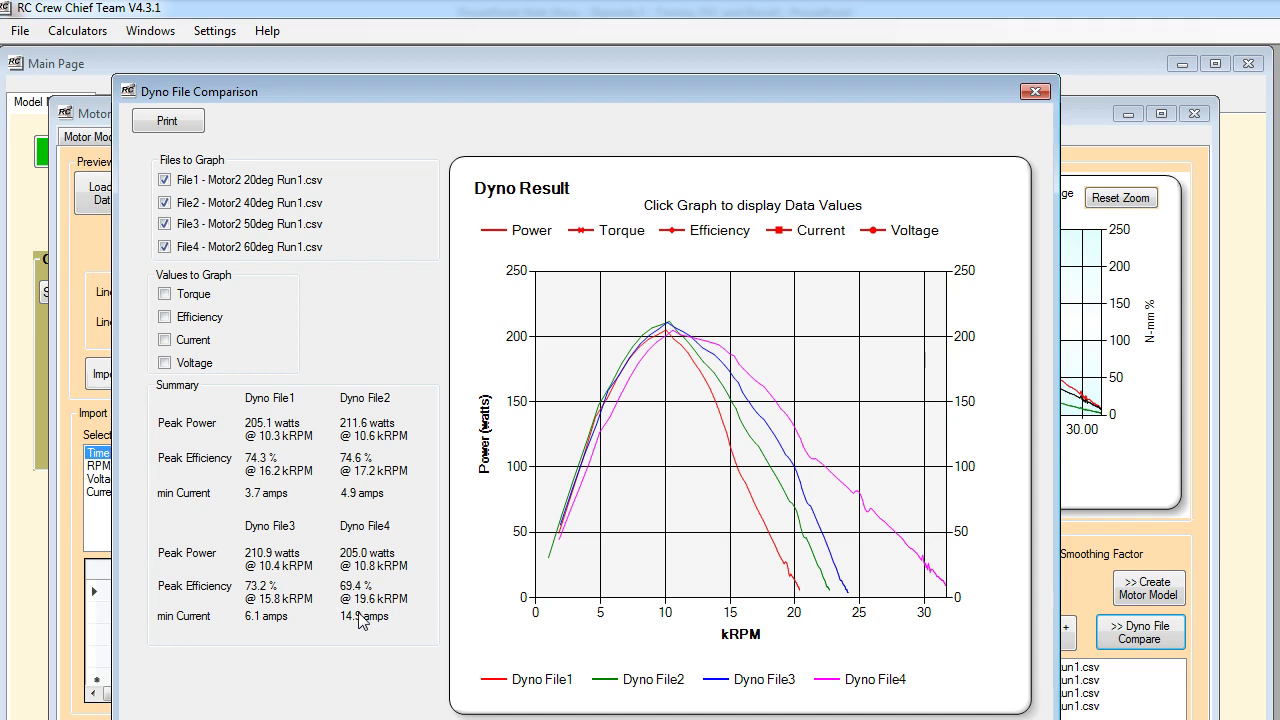
Step: Add the Torque and Current curves to the comparison graph, reading the data values at about 10.9 kRPM
{"action": "left_click", "coordinate": [164, 295]}
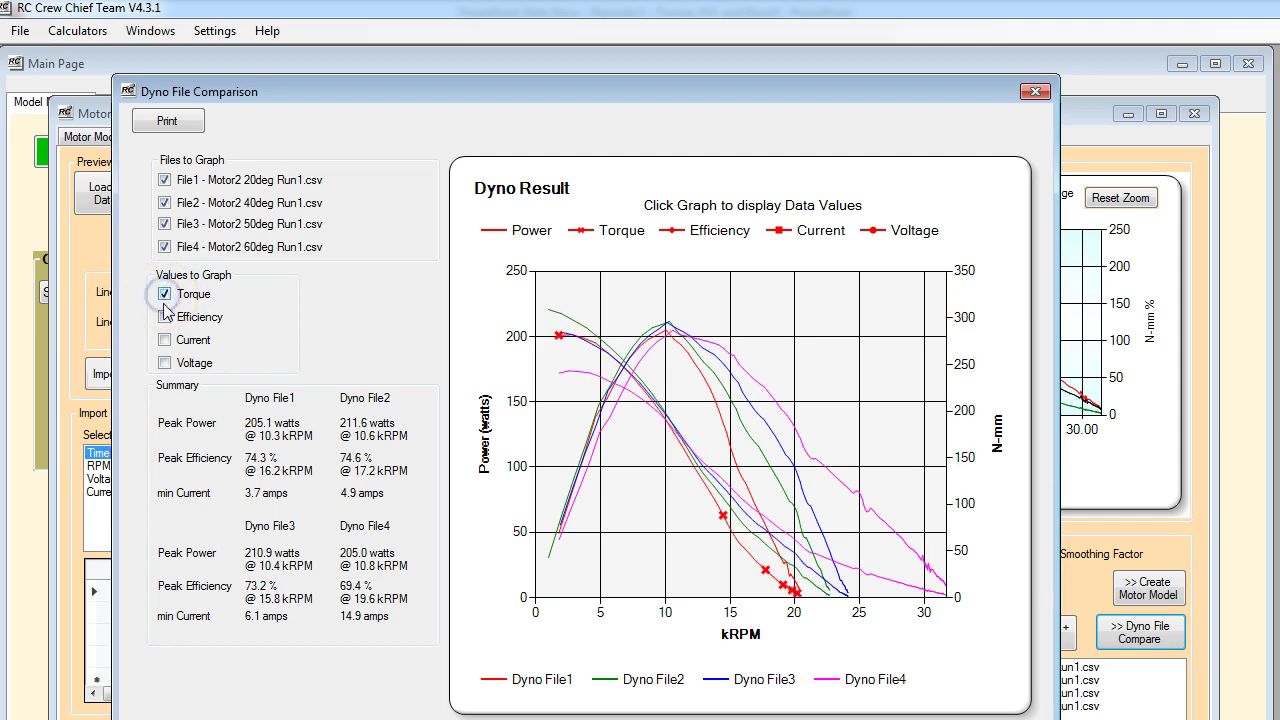
{"action": "left_click", "coordinate": [678, 434]}
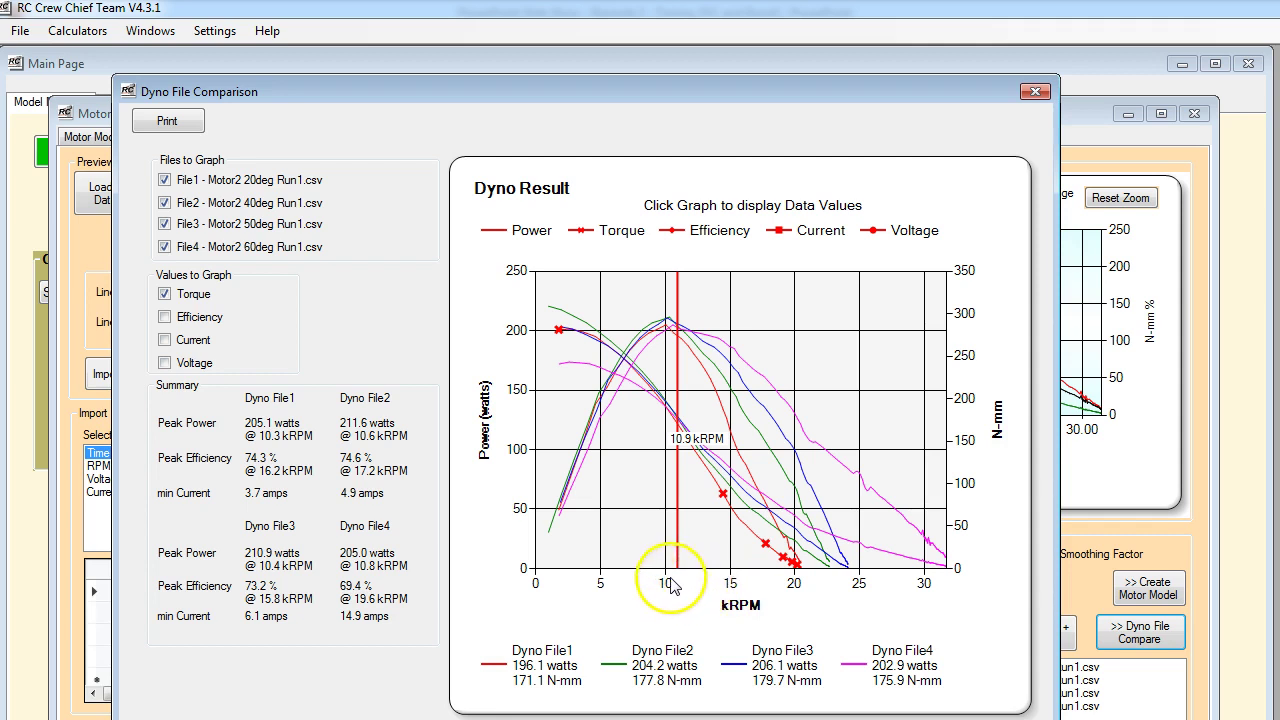
{"action": "left_click", "coordinate": [165, 342]}
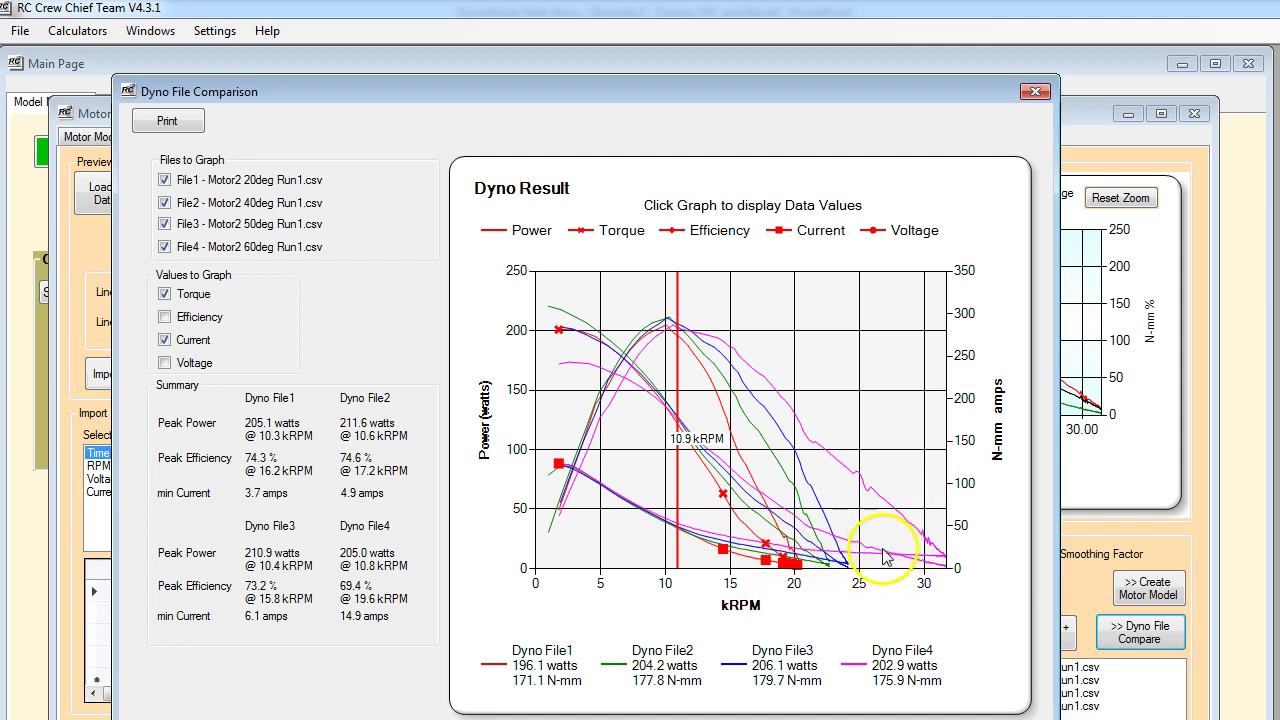
Step: Read the power, torque and current values on the comparison graph at about 22.2, 23.2, 26.5, 25.1, 16.9 and 16.3 kRPM
{"action": "left_click", "coordinate": [823, 545]}
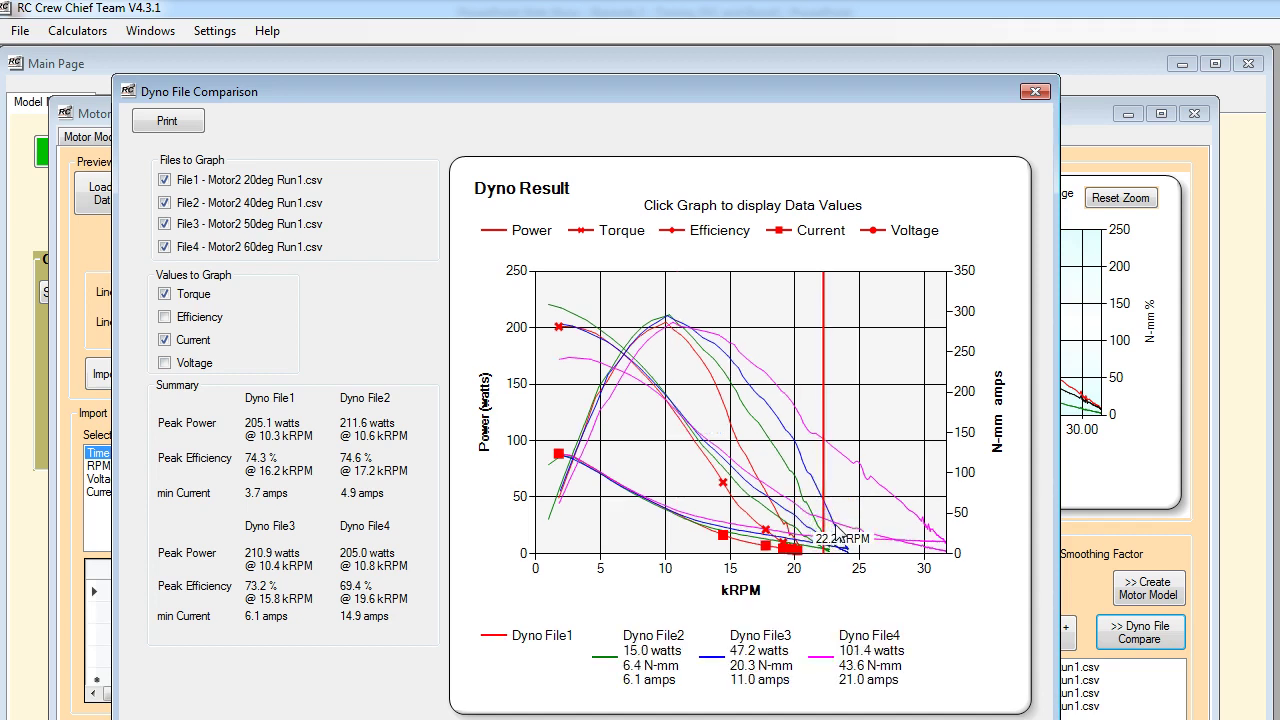
{"action": "left_click", "coordinate": [837, 529]}
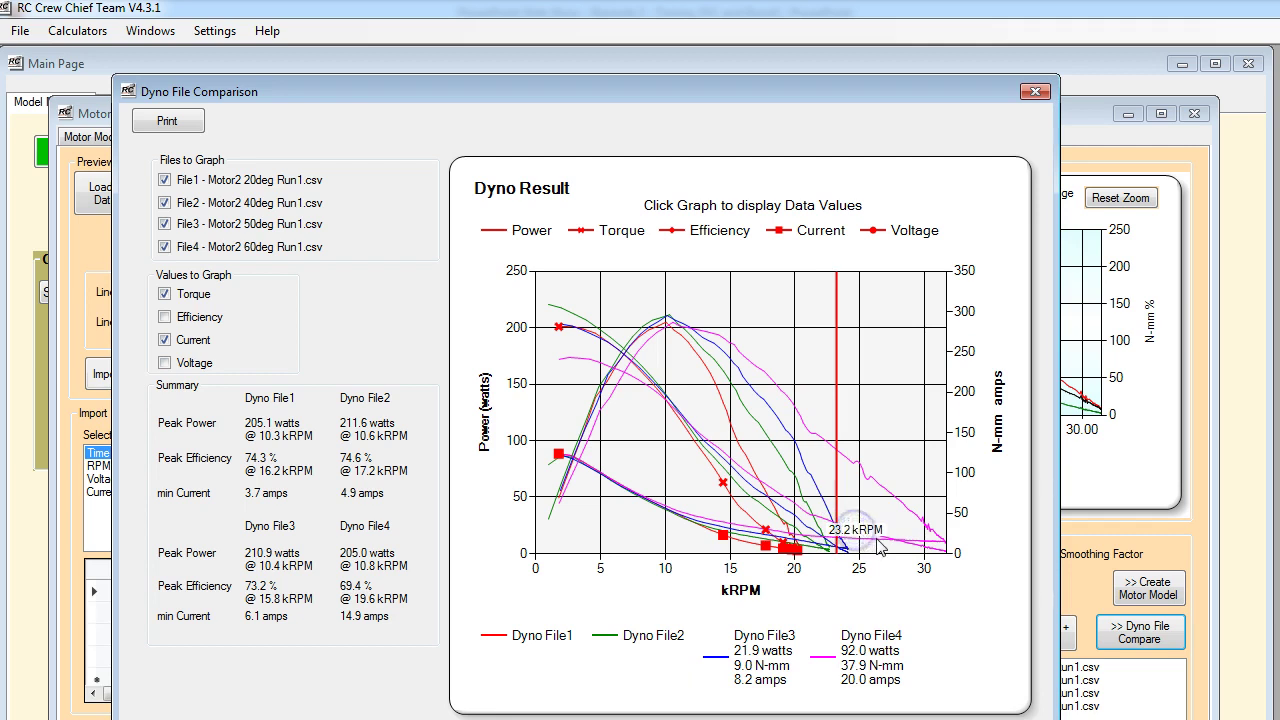
{"action": "left_click", "coordinate": [879, 543]}
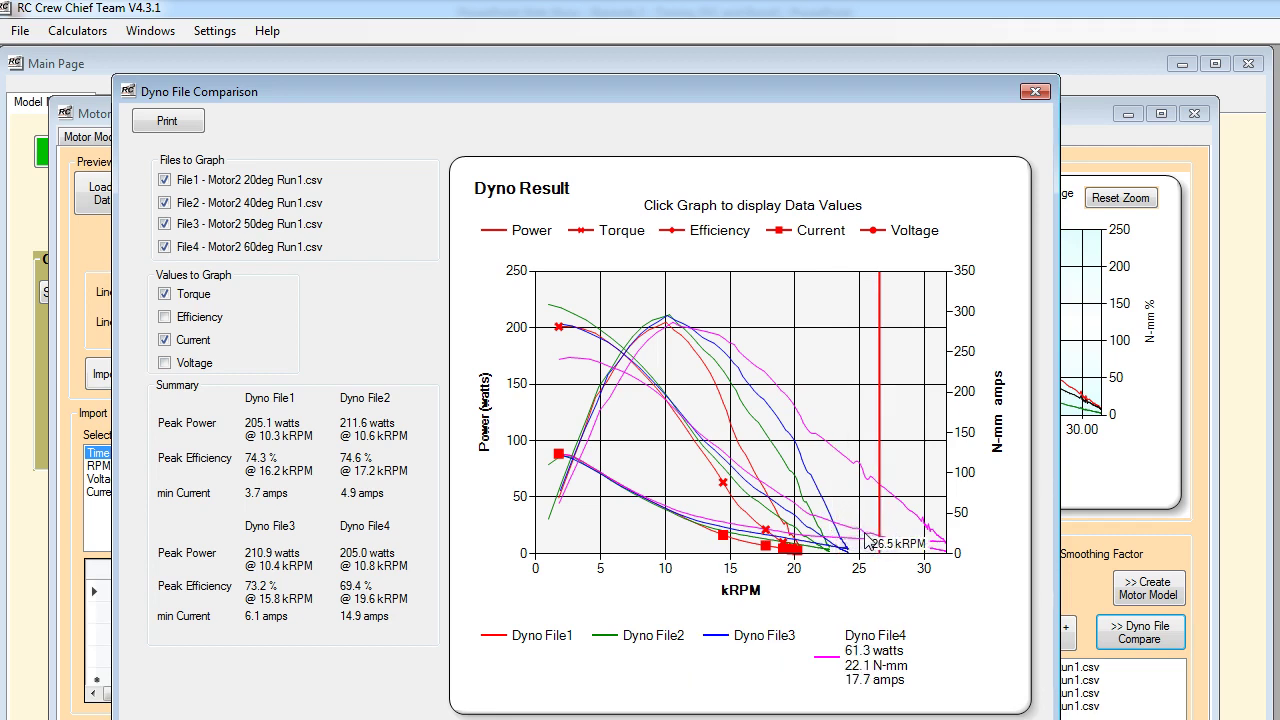
{"action": "left_click", "coordinate": [861, 540]}
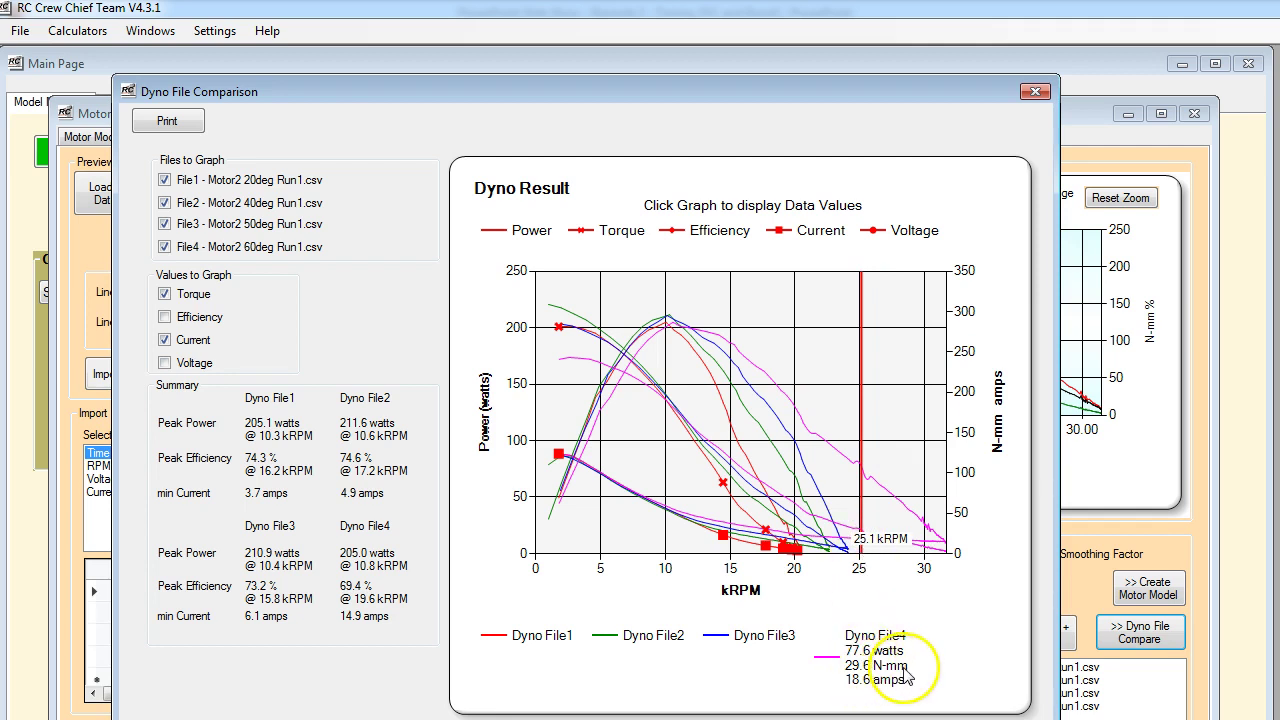
{"action": "left_click", "coordinate": [836, 676]}
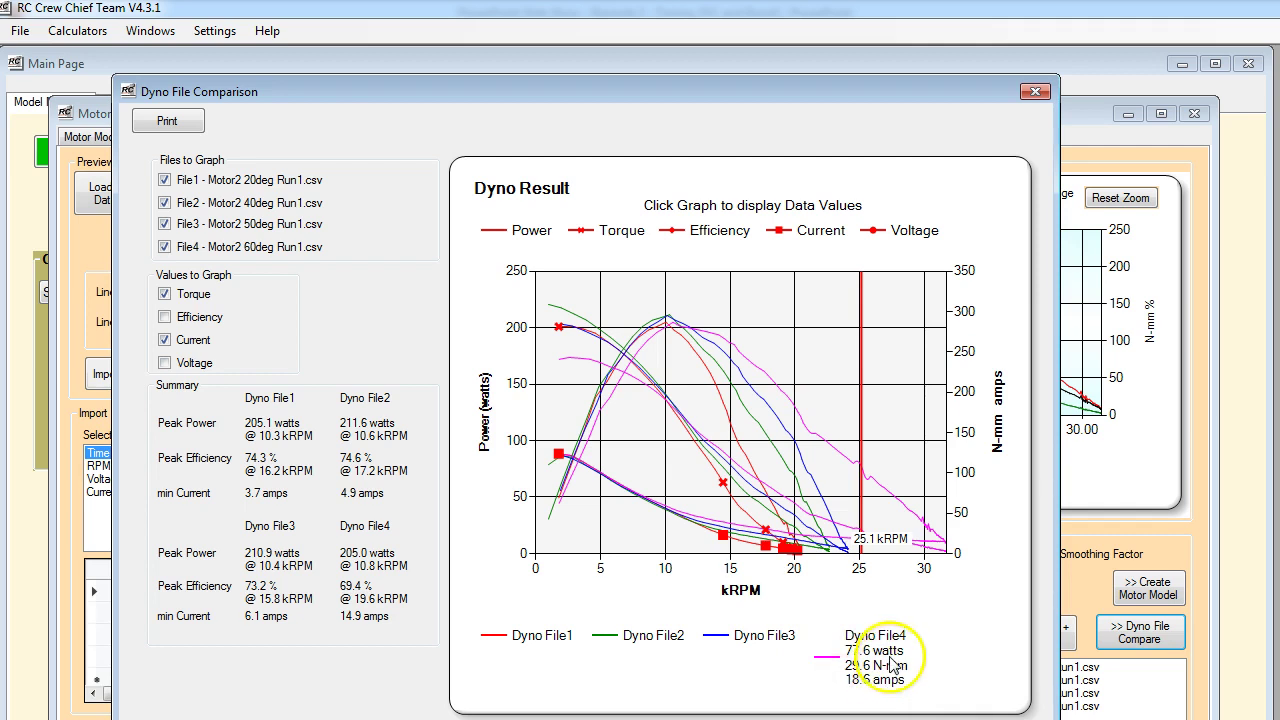
{"action": "left_click", "coordinate": [754, 524]}
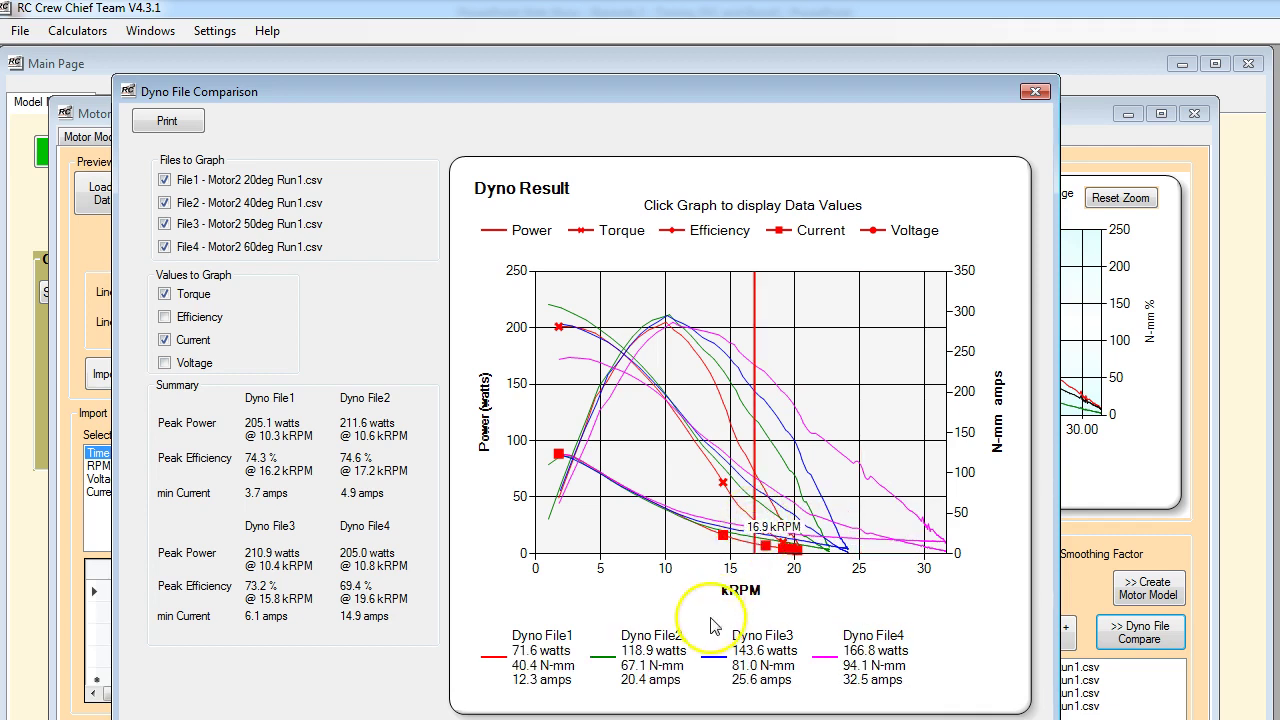
{"action": "left_click", "coordinate": [747, 524]}
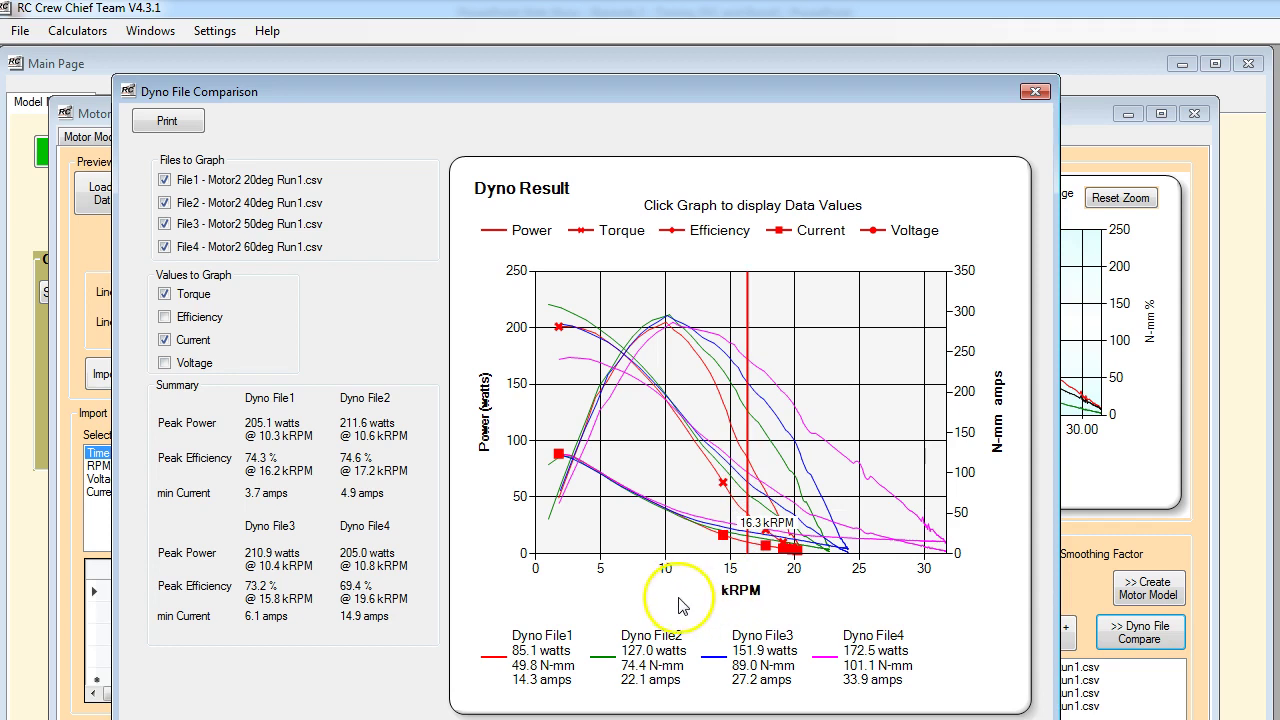
Step: Read the power, torque and current values of the four runs at about 18.0 and 17.6 kRPM
{"action": "left_click", "coordinate": [769, 541]}
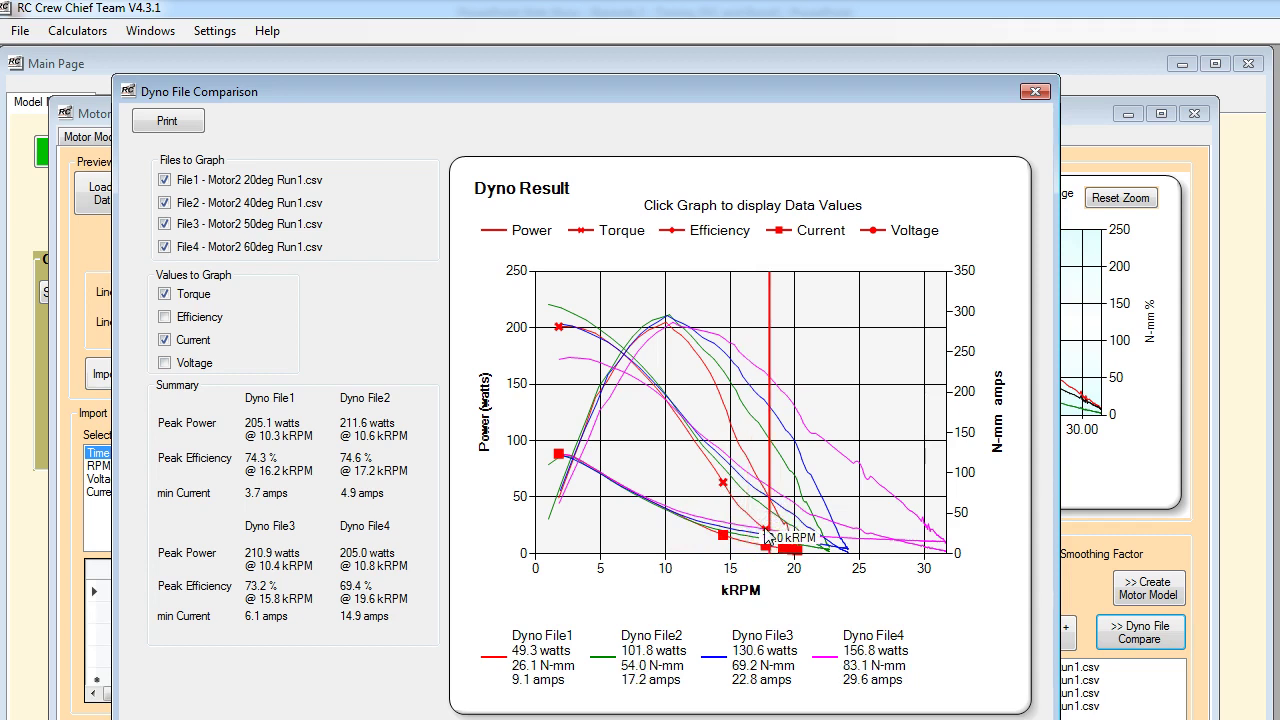
{"action": "left_click", "coordinate": [763, 538]}
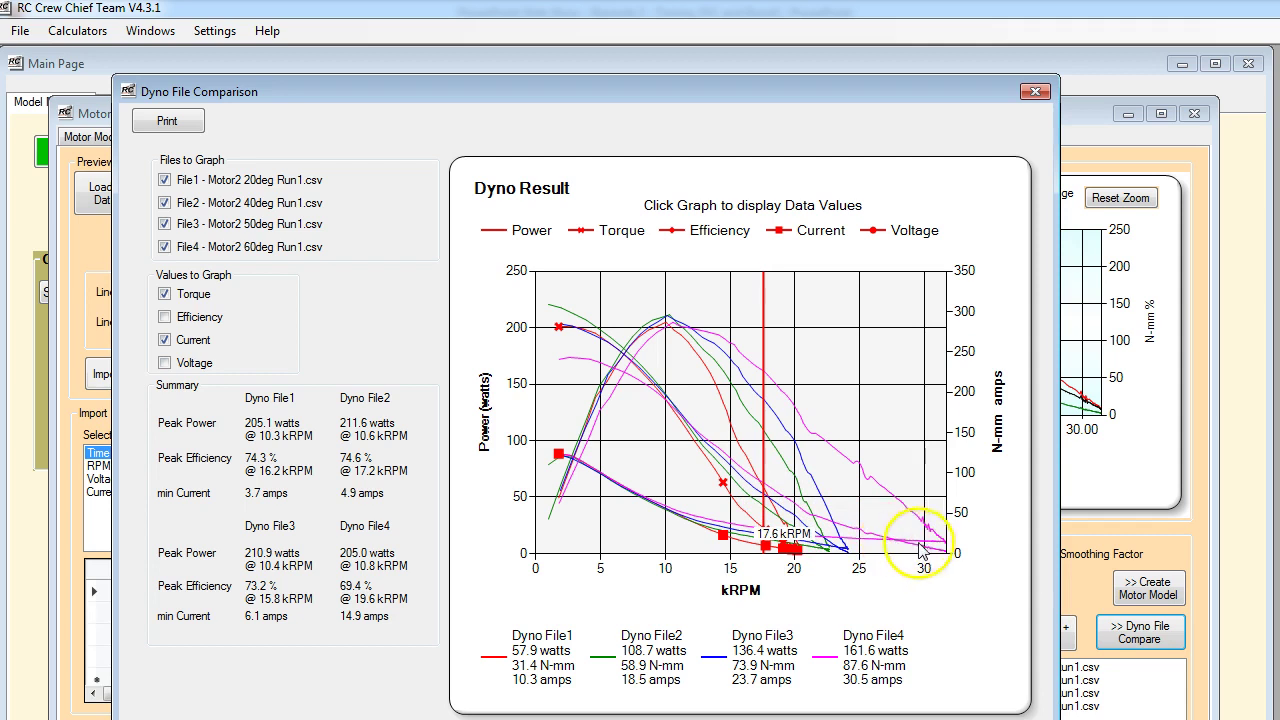
Step: Remove the 40deg and 50deg runs from the graph to compare only 20deg with 60deg, and close the comparison
{"action": "left_click", "coordinate": [165, 203]}
{"action": "left_click", "coordinate": [164, 225]}
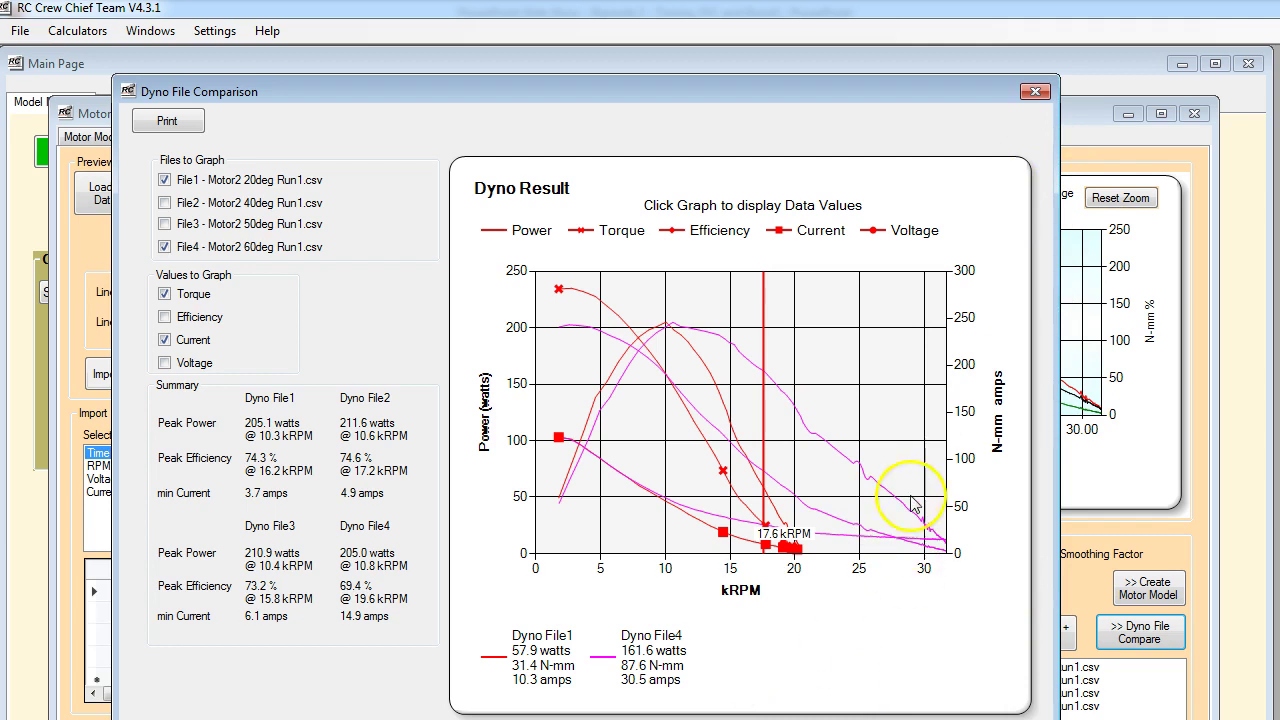
{"action": "left_click", "coordinate": [1034, 94]}
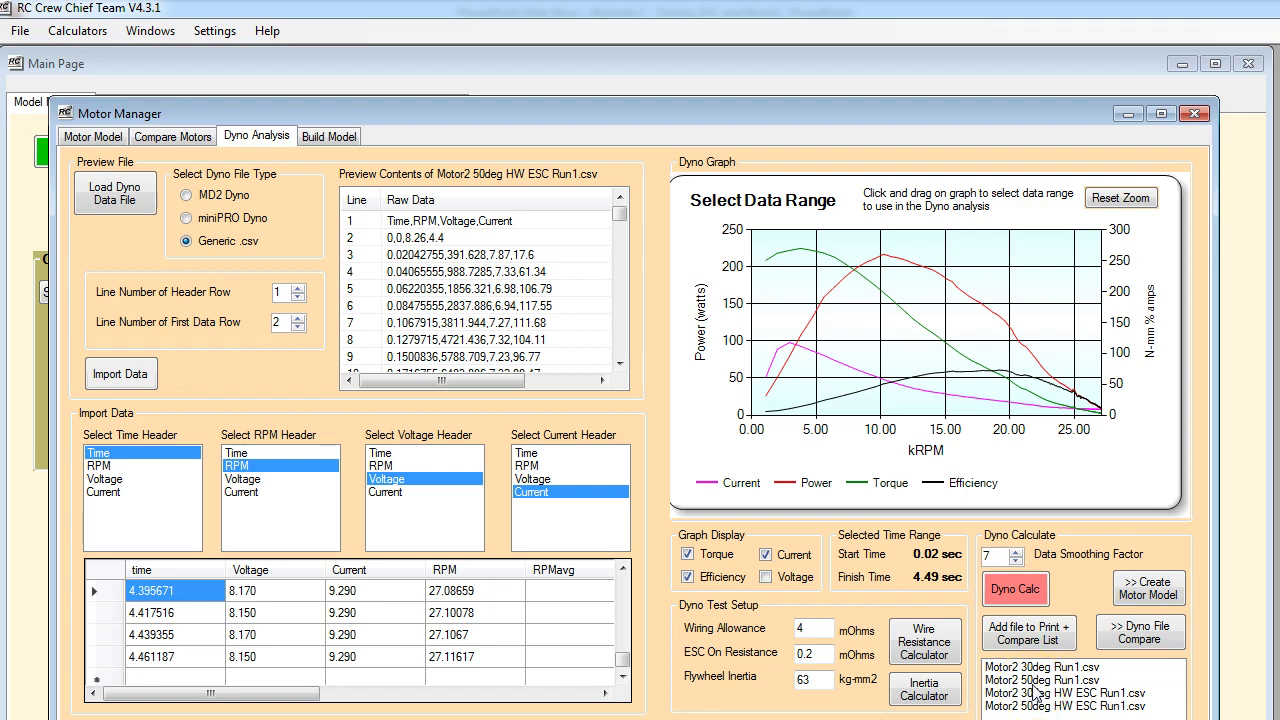
Step: Open the comparison of the listed 30deg and 50deg files and inspect the peak of the 30deg power curve
{"action": "left_click", "coordinate": [1032, 633]}
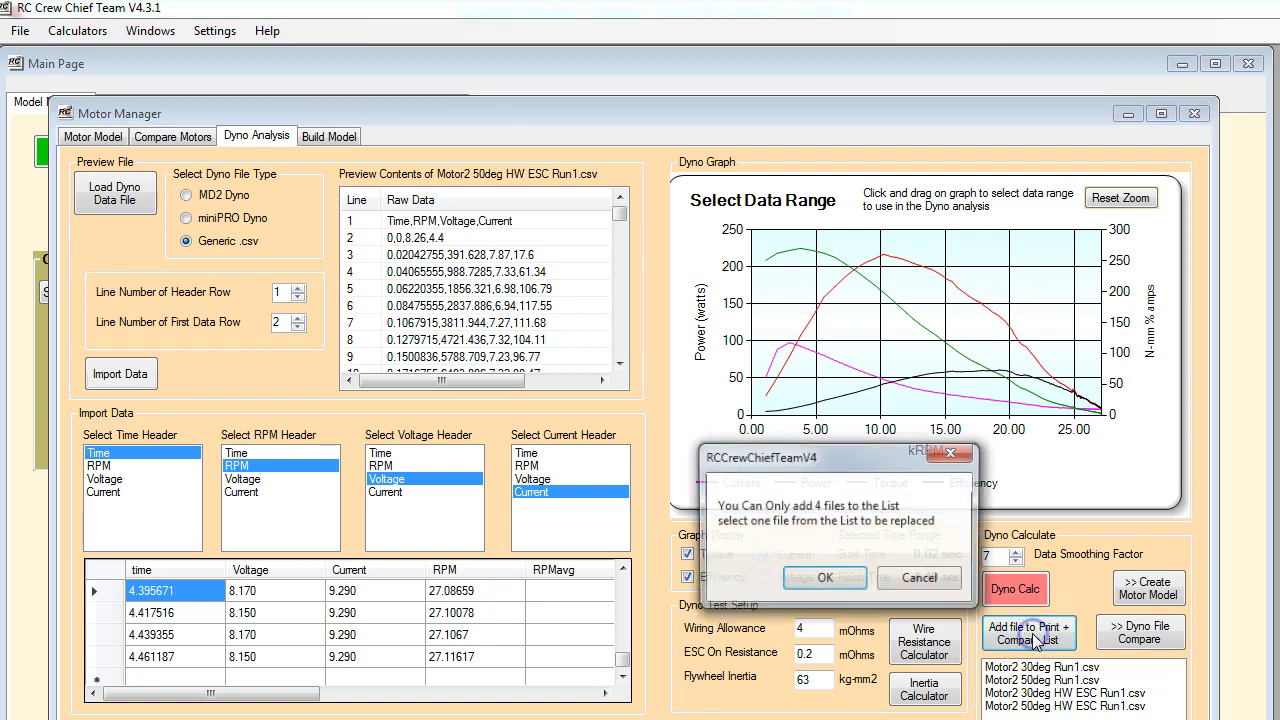
{"action": "left_click", "coordinate": [922, 579]}
{"action": "left_click", "coordinate": [1139, 632]}
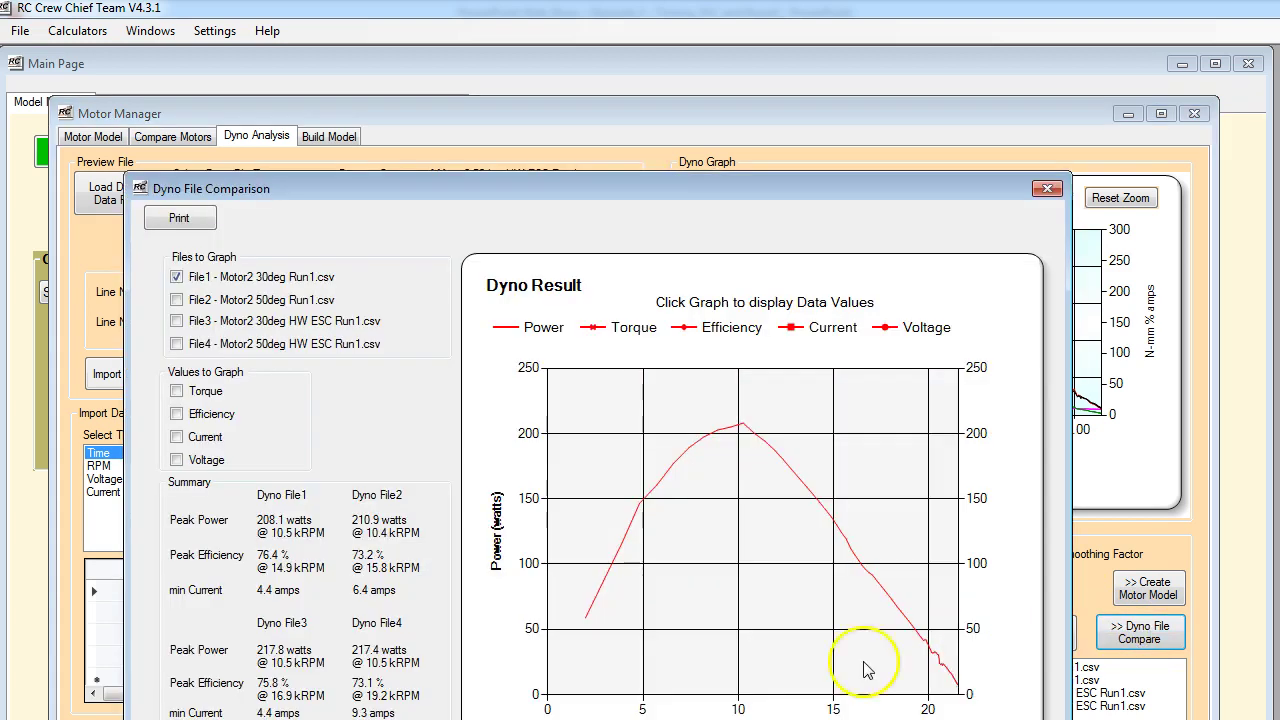
{"action": "left_click_drag", "start_coordinate": [574, 189], "coordinate": [565, 90]}
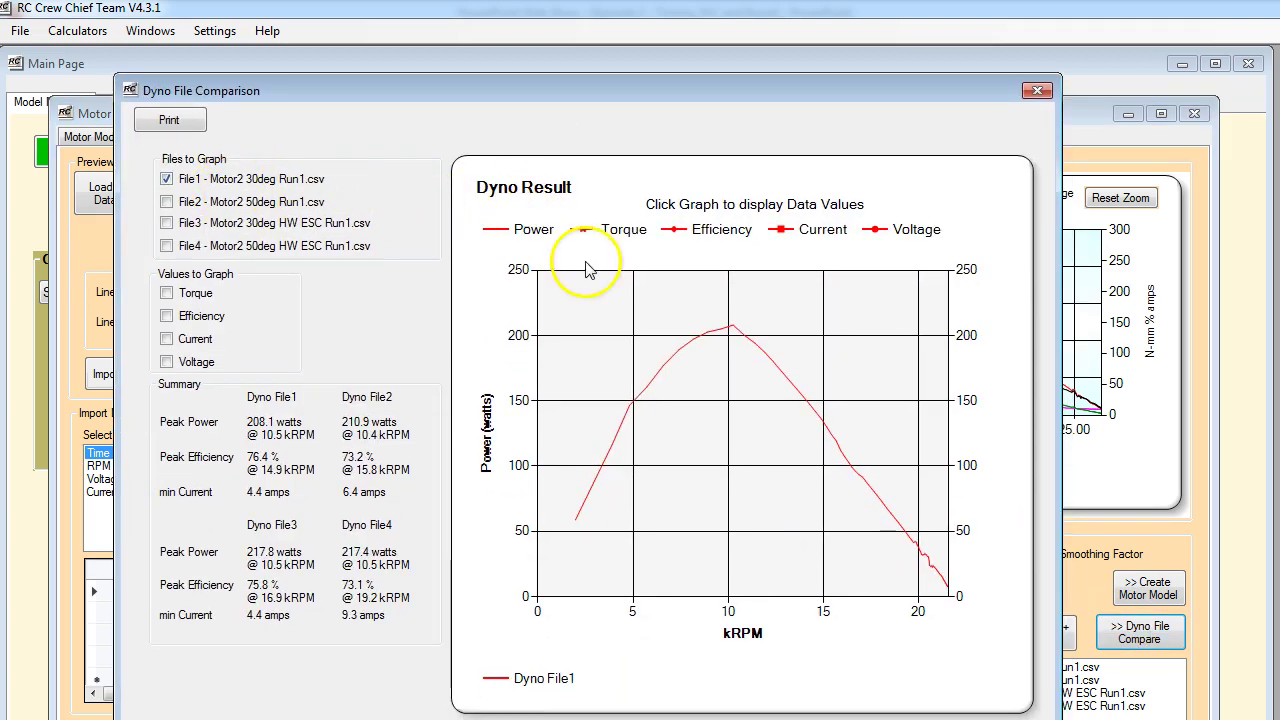
{"action": "left_click", "coordinate": [731, 328]}
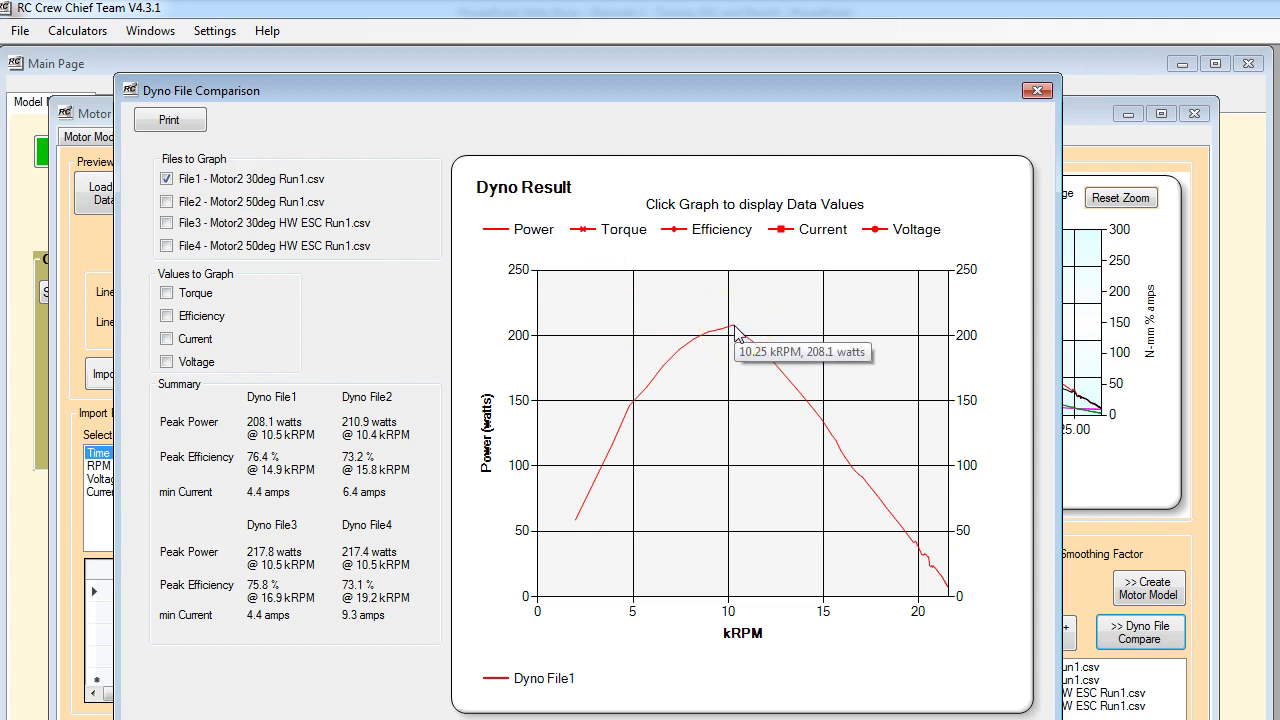
Step: Graph the 30deg run against 30deg HW ESC, and switch the graph to the 50deg and 50deg HW ESC runs
{"action": "left_click", "coordinate": [166, 223]}
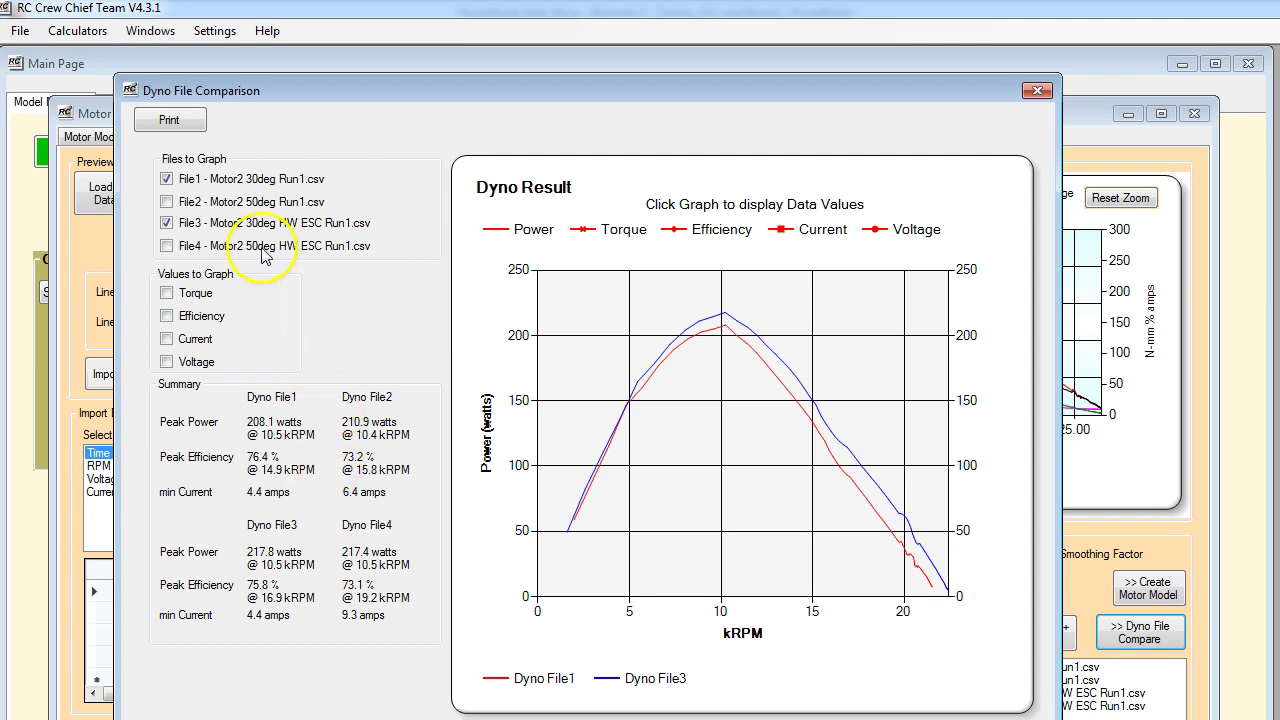
{"action": "left_click", "coordinate": [166, 202]}
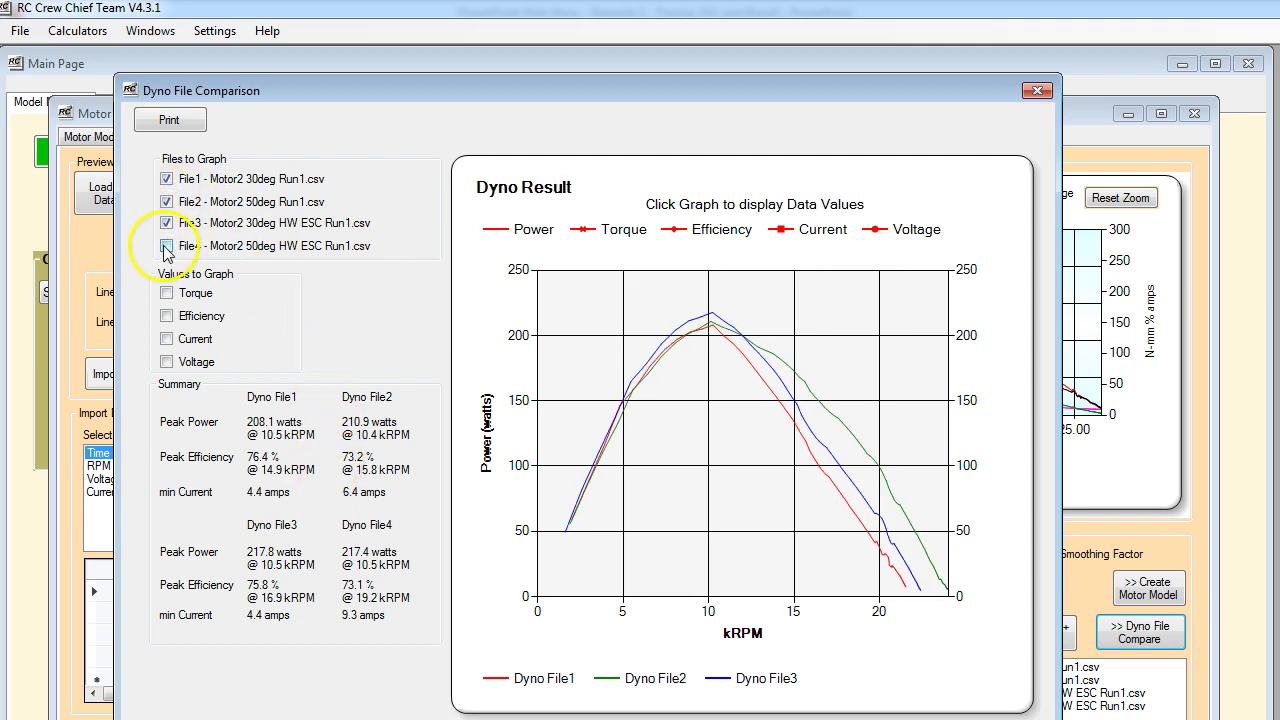
{"action": "left_click", "coordinate": [166, 245]}
{"action": "left_click", "coordinate": [166, 223]}
{"action": "left_click", "coordinate": [166, 179]}
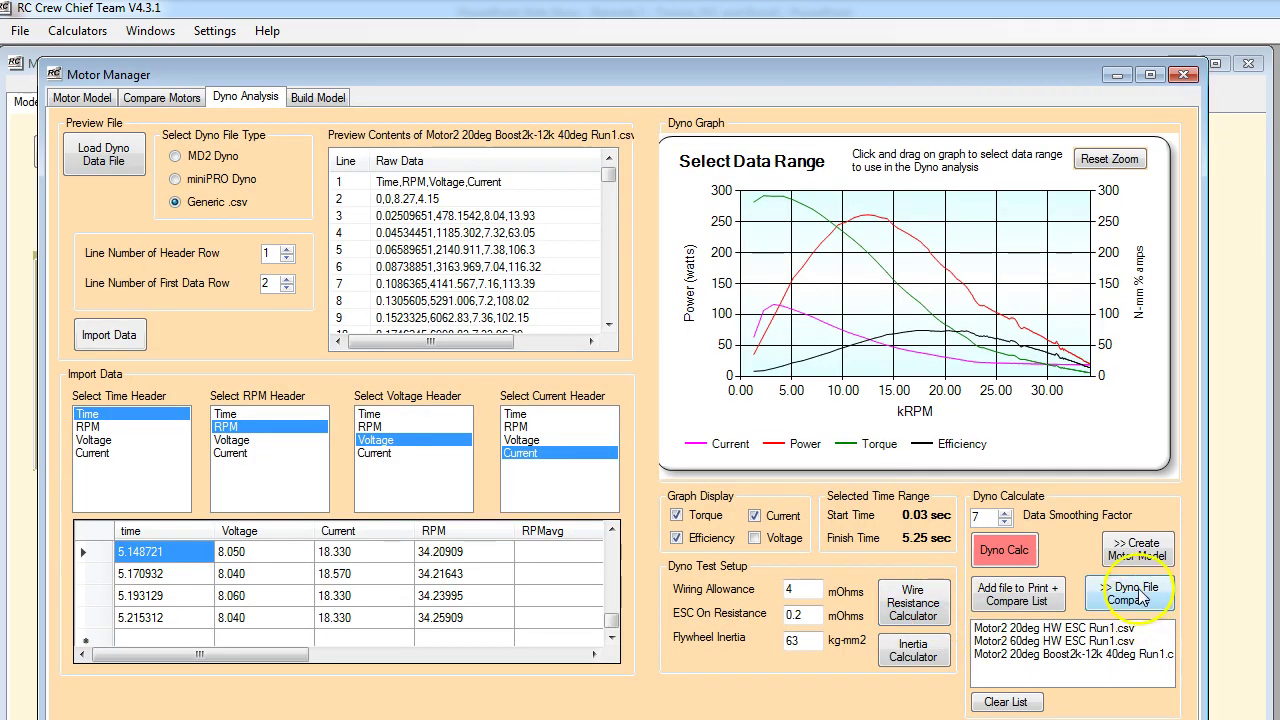
Step: Open the dyno file comparison and graph the 20deg HW ESC, 60deg HW ESC and 20deg Boost2k-12k 40deg runs together
{"action": "left_click", "coordinate": [1140, 590]}
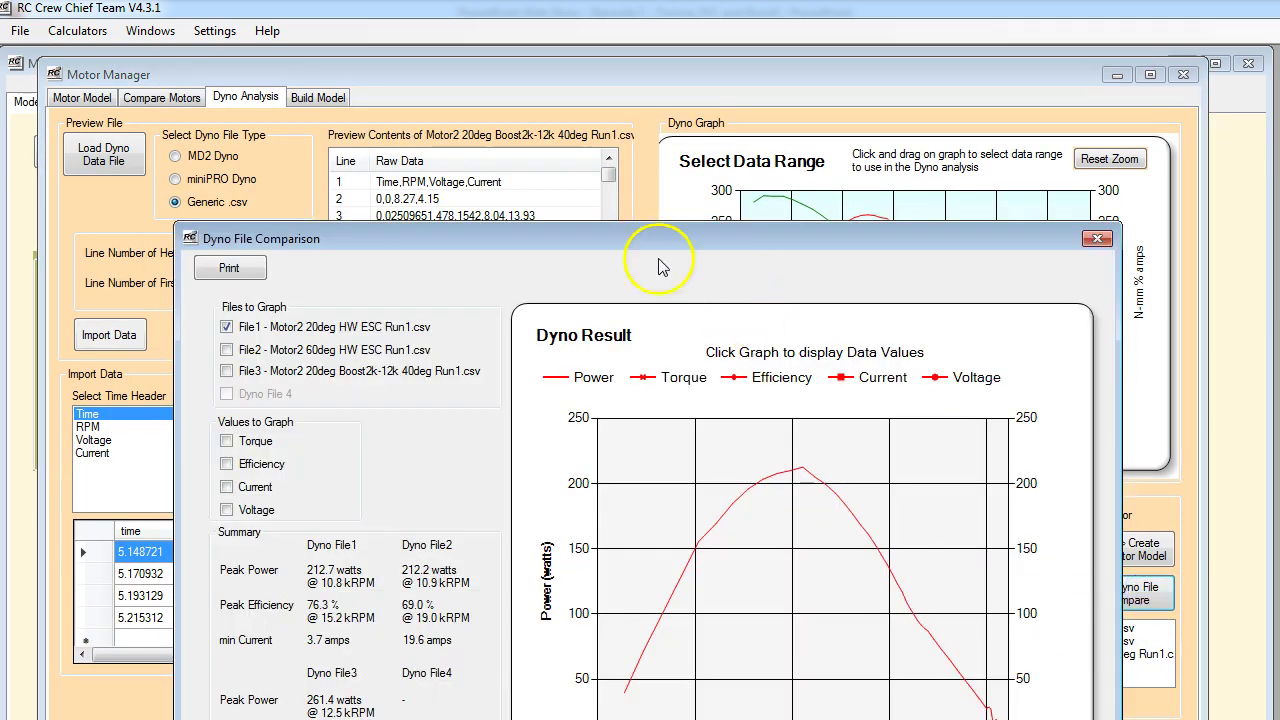
{"action": "left_click_drag", "start_coordinate": [486, 249], "coordinate": [438, 88]}
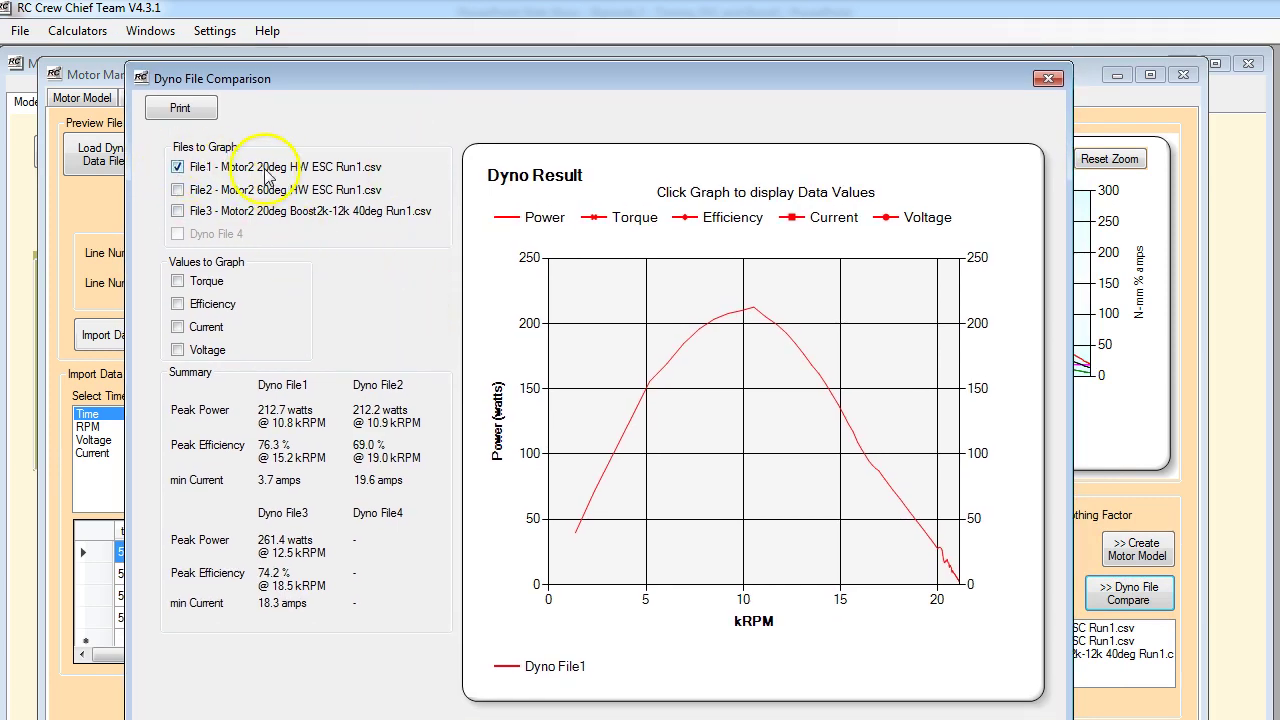
{"action": "left_click", "coordinate": [178, 190]}
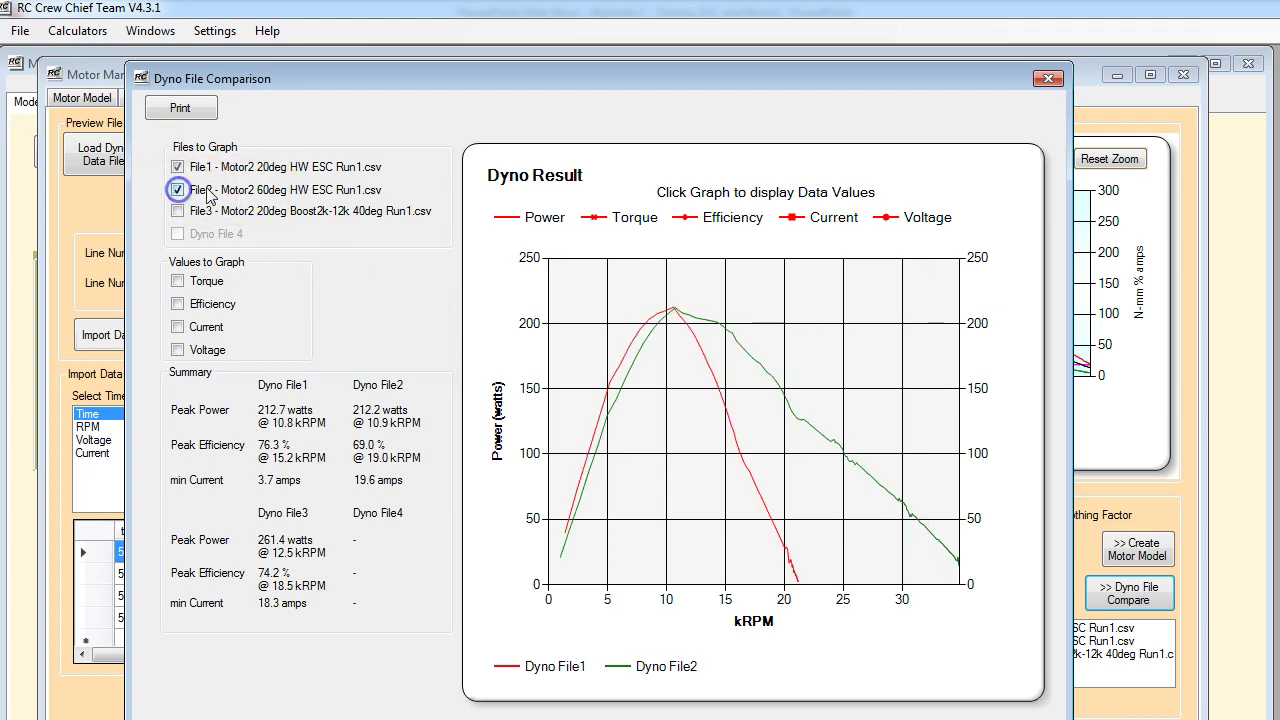
{"action": "left_click", "coordinate": [601, 424]}
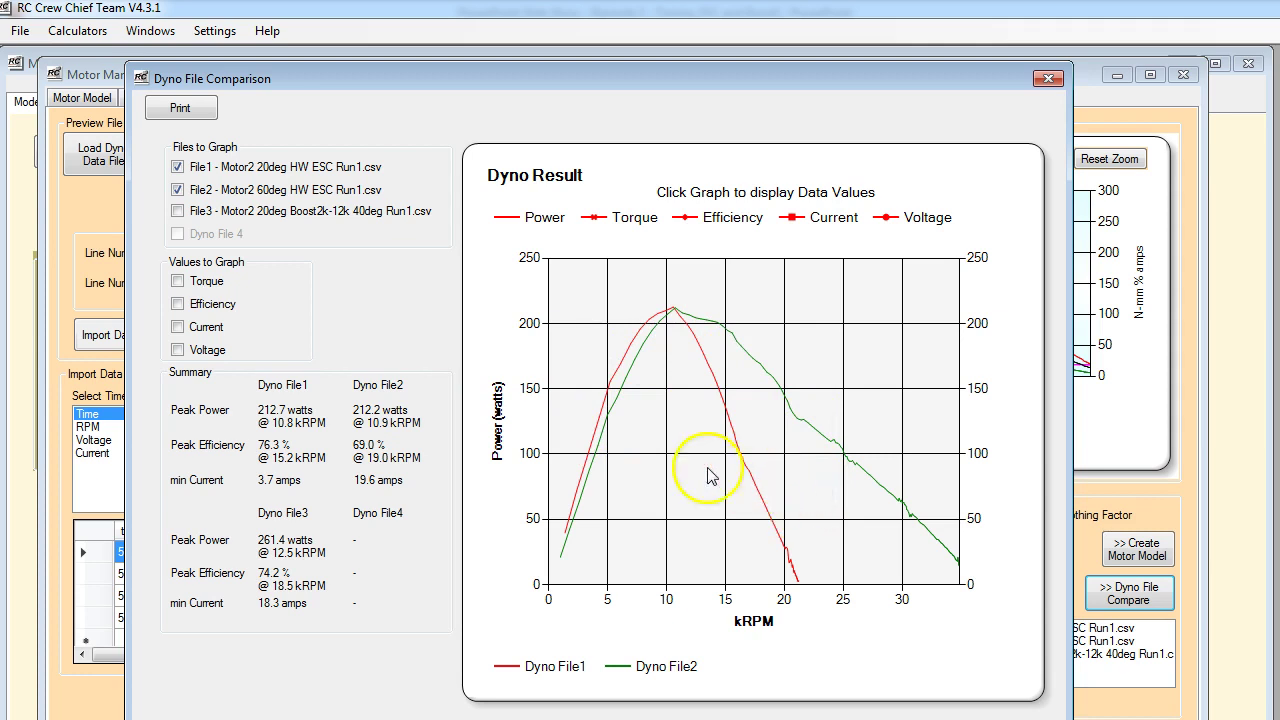
{"action": "left_click", "coordinate": [177, 211]}
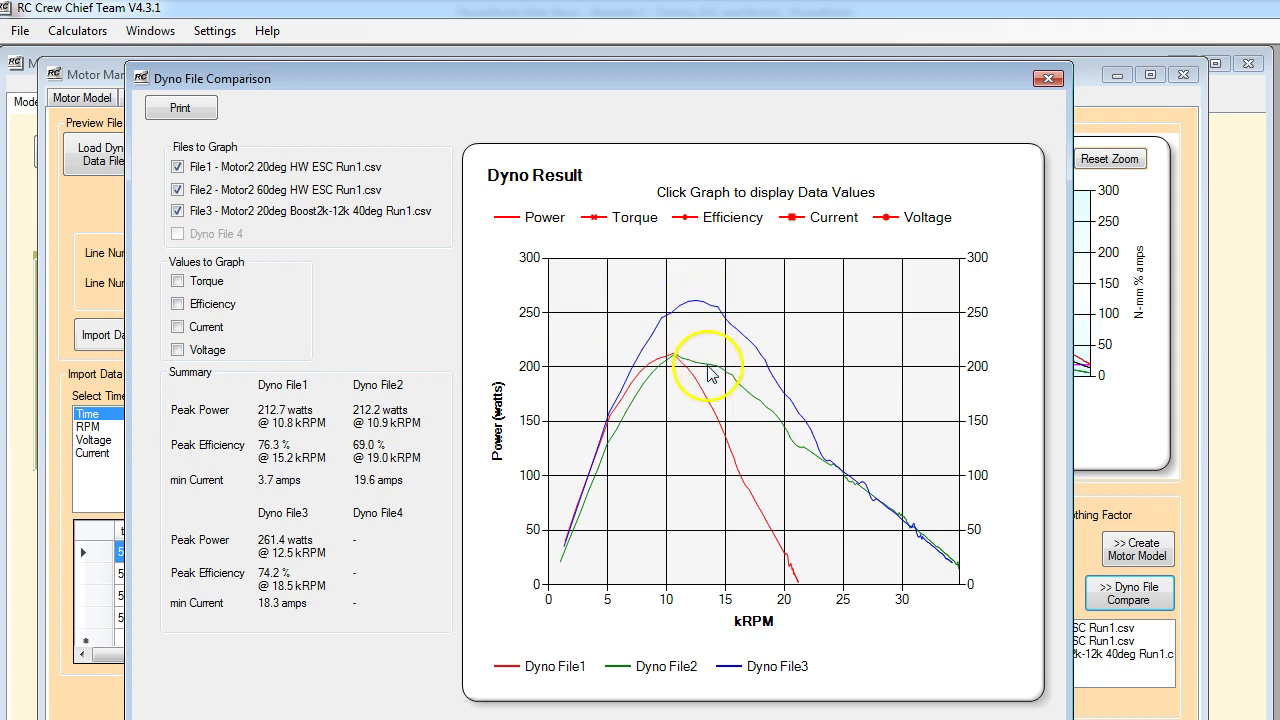
Step: Add the Torque and Current curves, read the three runs' values at about 12.4 kRPM, and close the comparison
{"action": "left_click", "coordinate": [177, 282]}
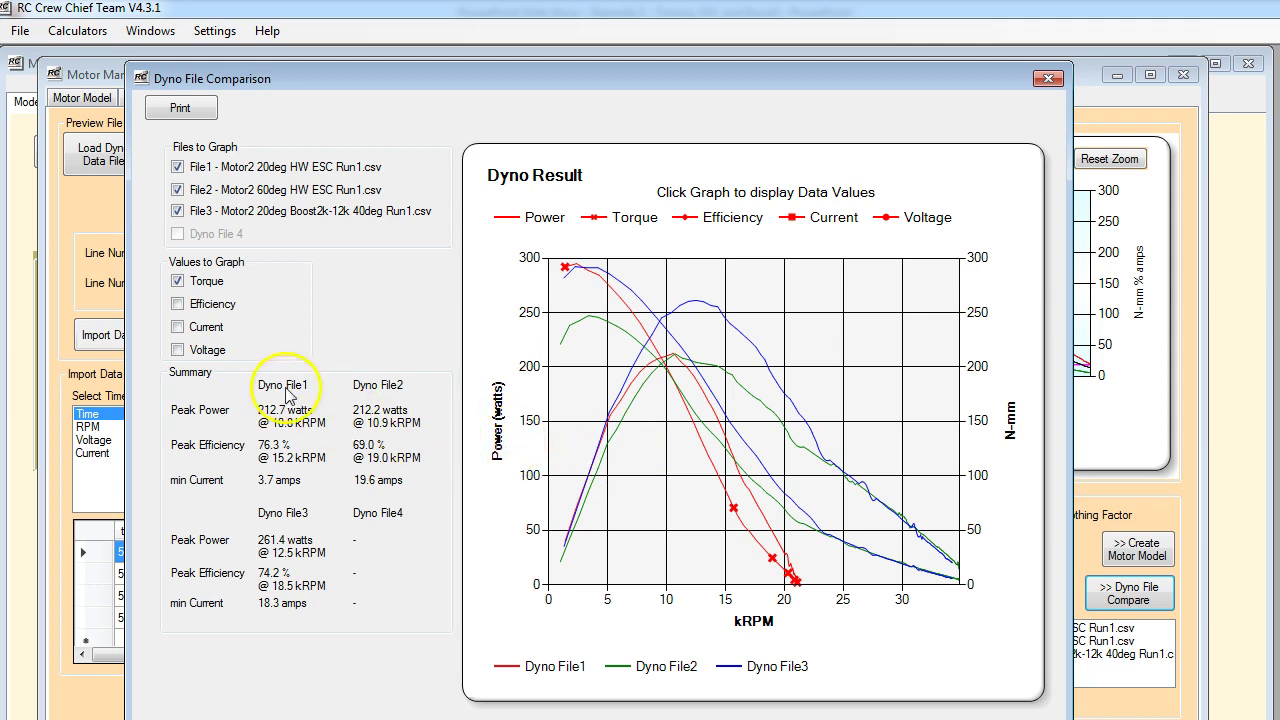
{"action": "left_click", "coordinate": [177, 327]}
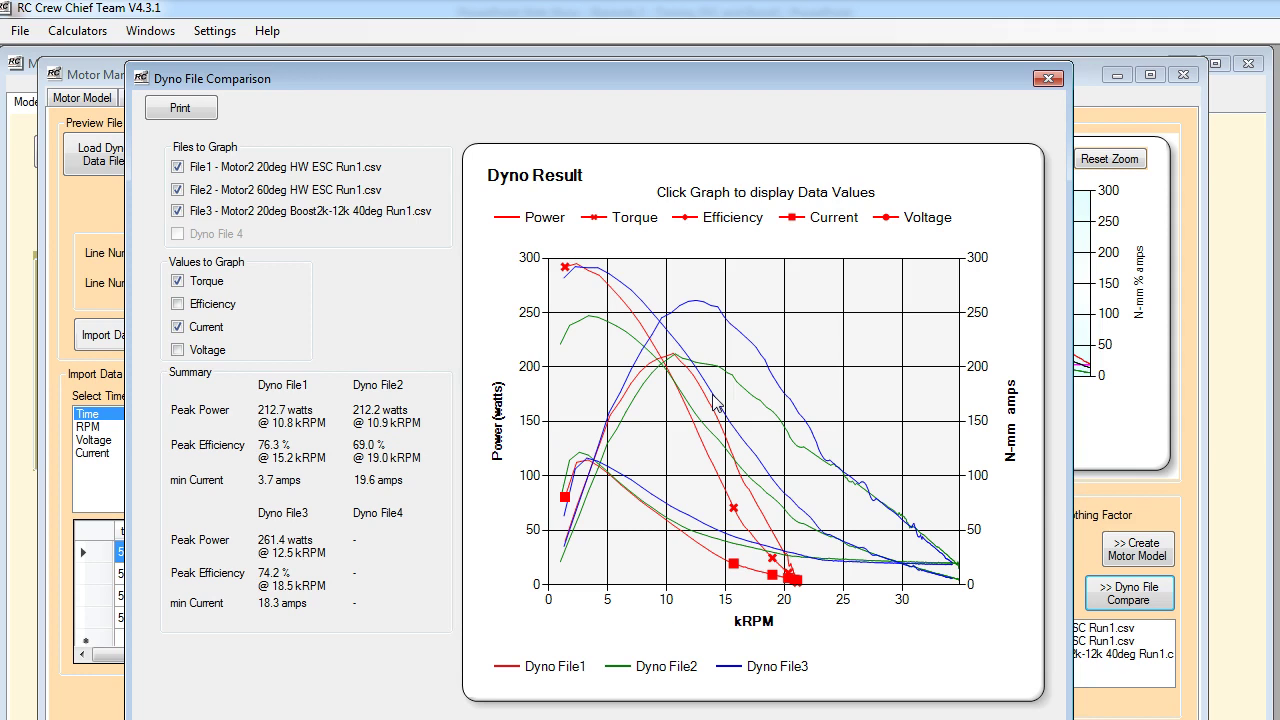
{"action": "left_click", "coordinate": [695, 302]}
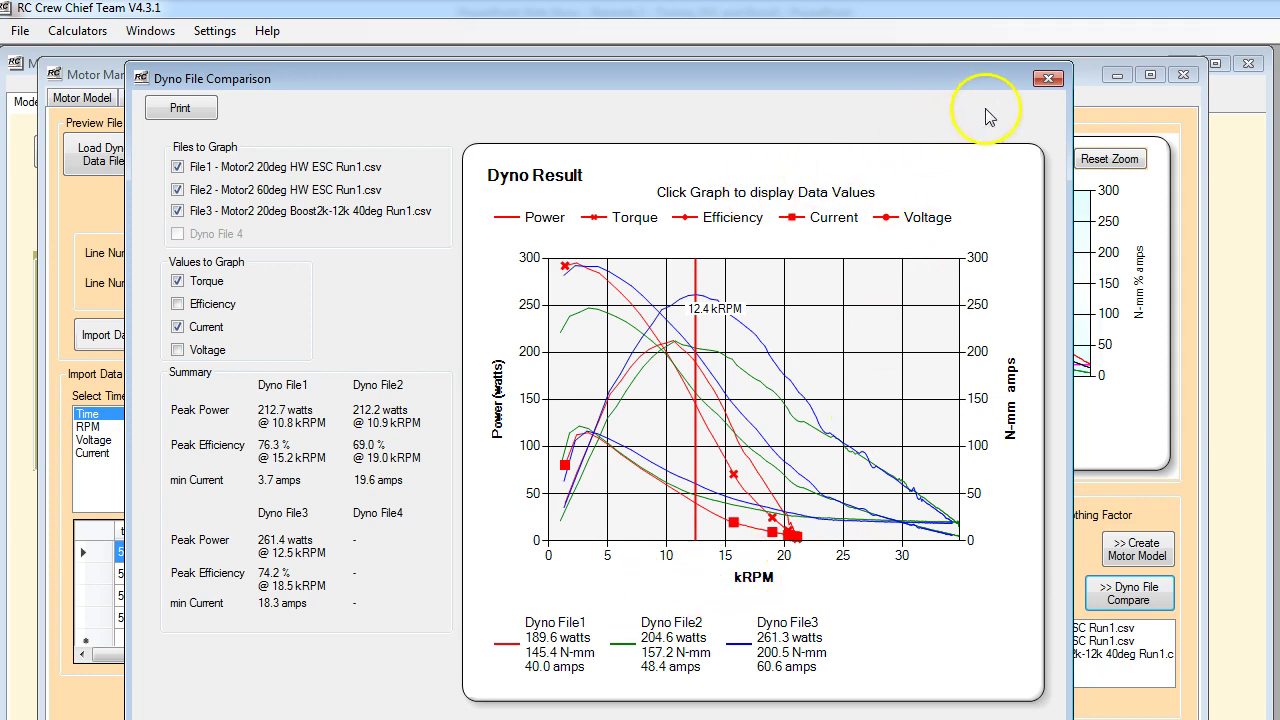
{"action": "left_click", "coordinate": [1047, 86]}
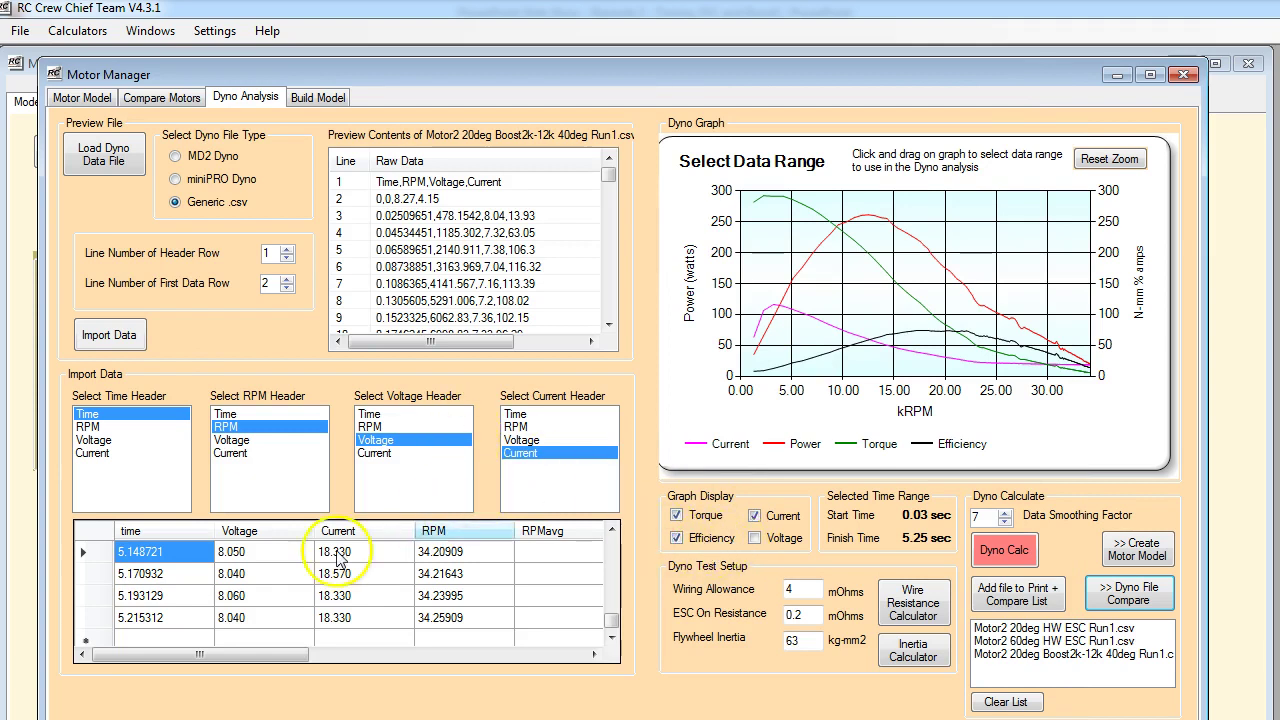
Step: Graph the 20deg HW ESC run together with the 20deg Boost2k-12k runs at 20deg, 30deg and 40deg
{"action": "key", "text": "Return"}
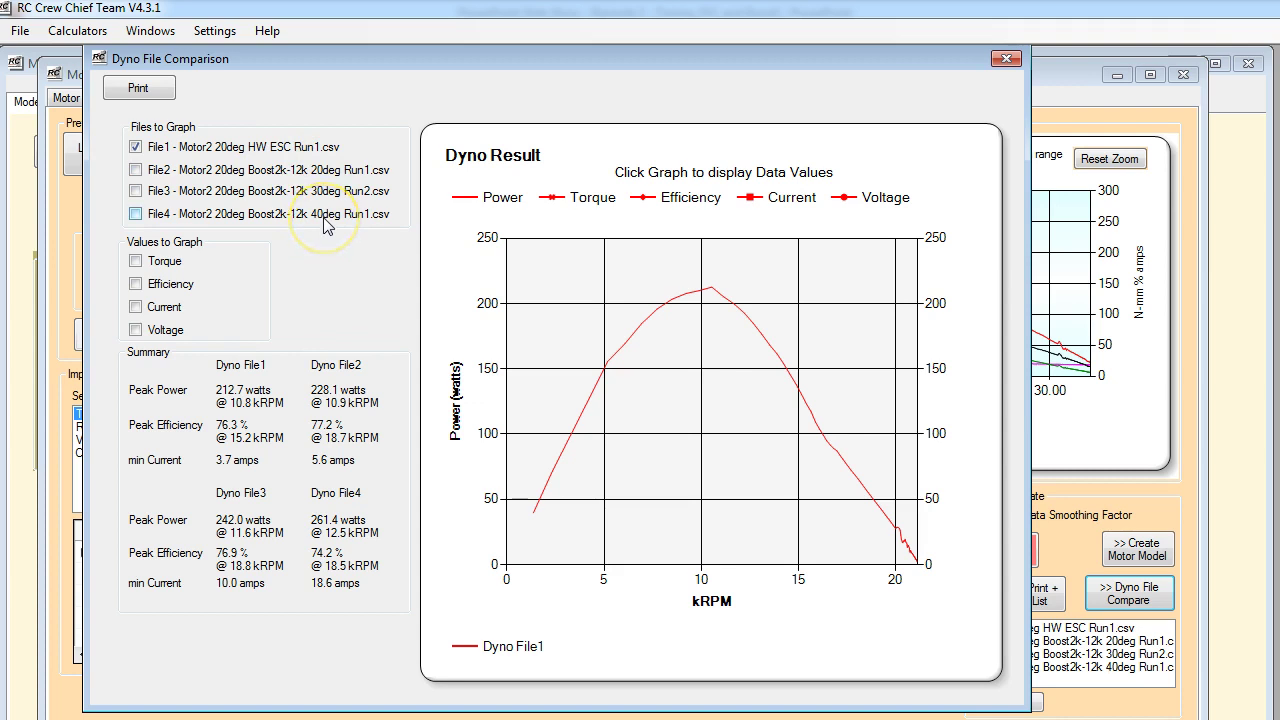
{"action": "left_click", "coordinate": [135, 170]}
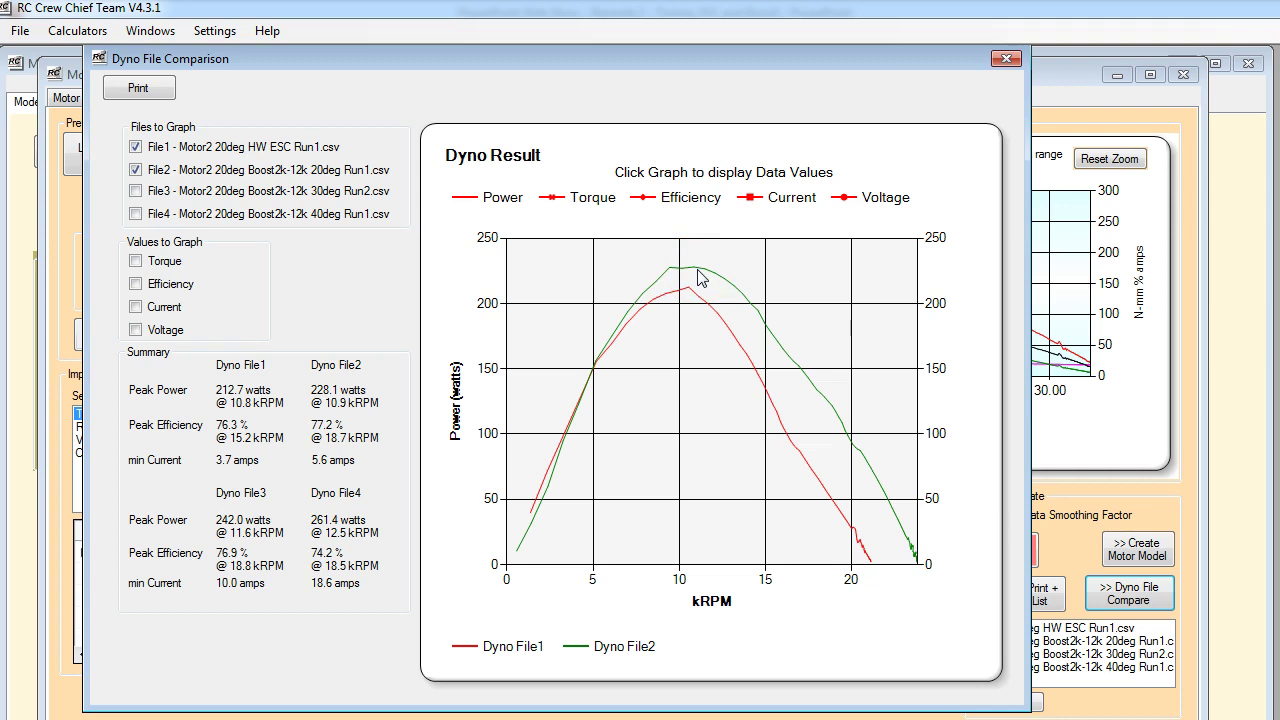
{"action": "left_click", "coordinate": [135, 191]}
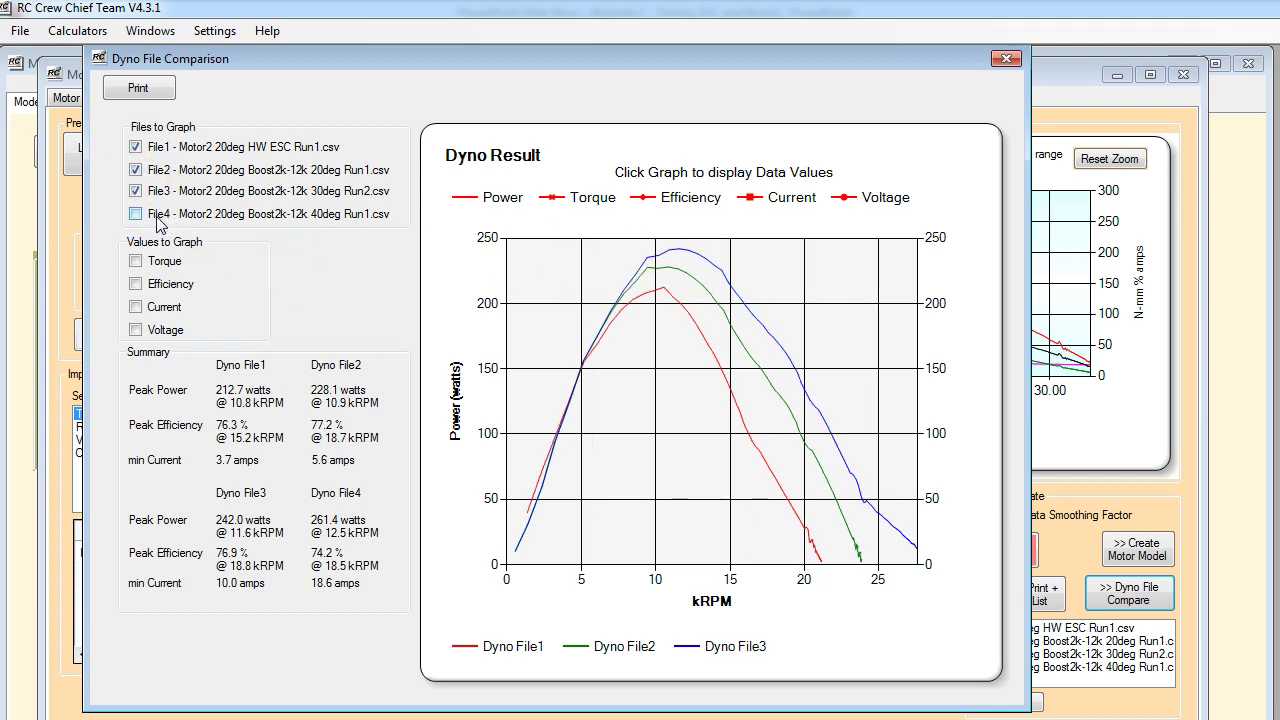
{"action": "left_click", "coordinate": [135, 214]}
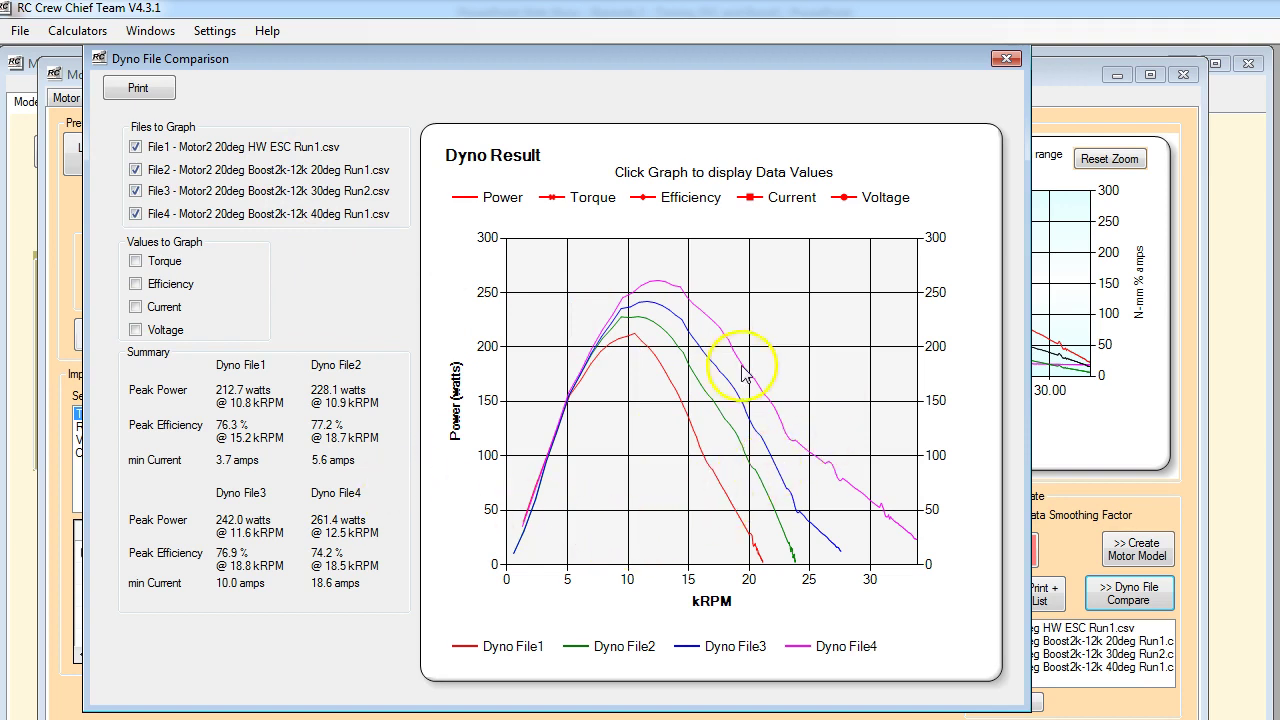
{"action": "key", "text": "alt+Tab"}
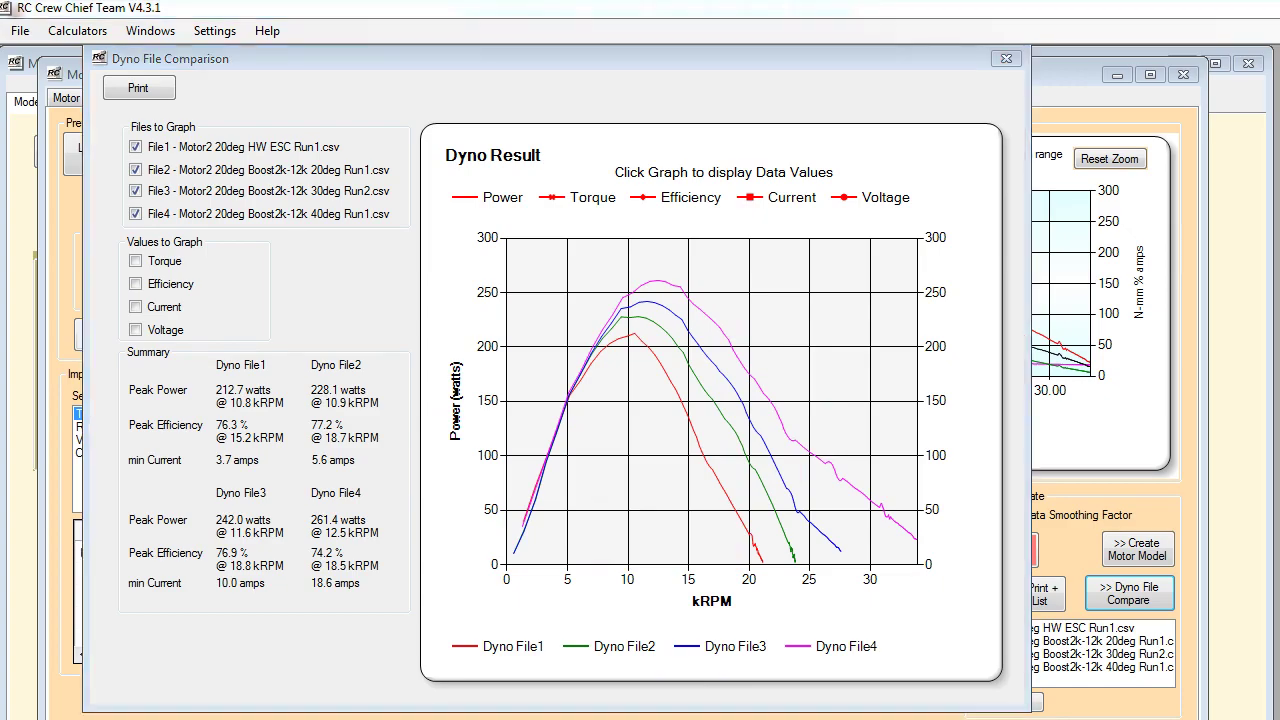